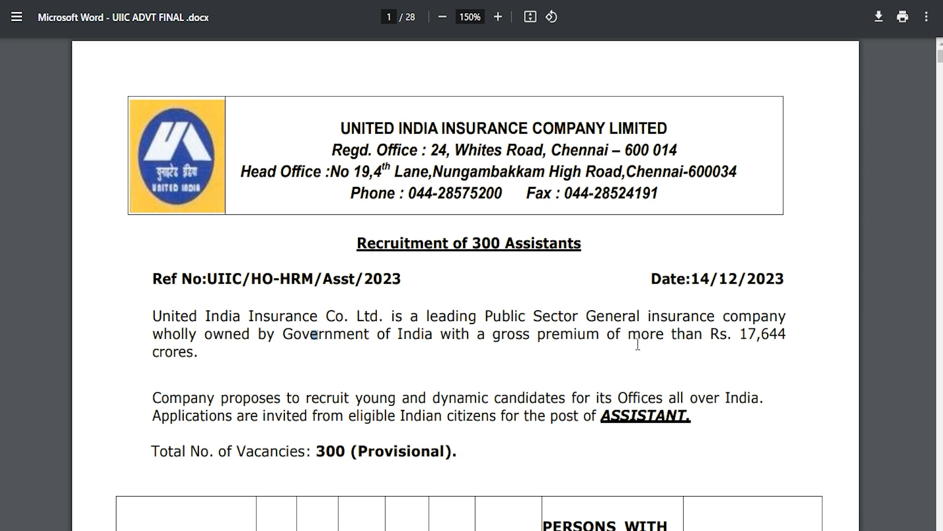
# Highlight the post name ASSISTANT and the 300 vacancies in the notice, then return to the top.
pyautogui.moveTo(602, 415); pyautogui.dragTo(687, 415)
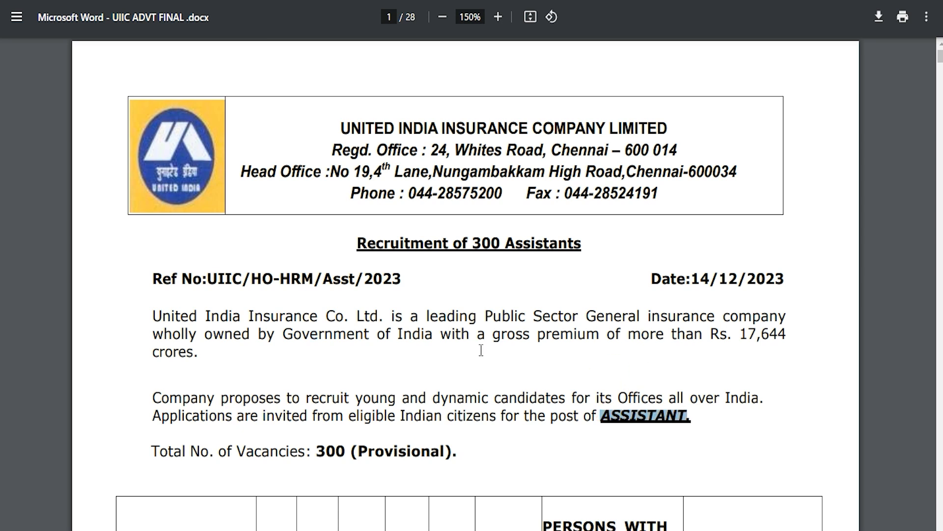
pyautogui.doubleClick(480, 243)
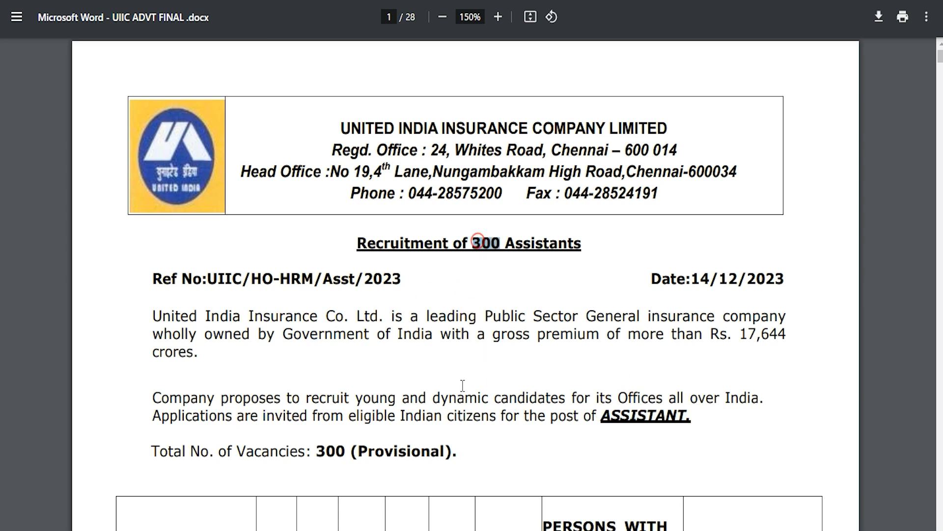
pyautogui.scroll(-4, 463, 385)
pyautogui.scroll(-14, 462, 386)
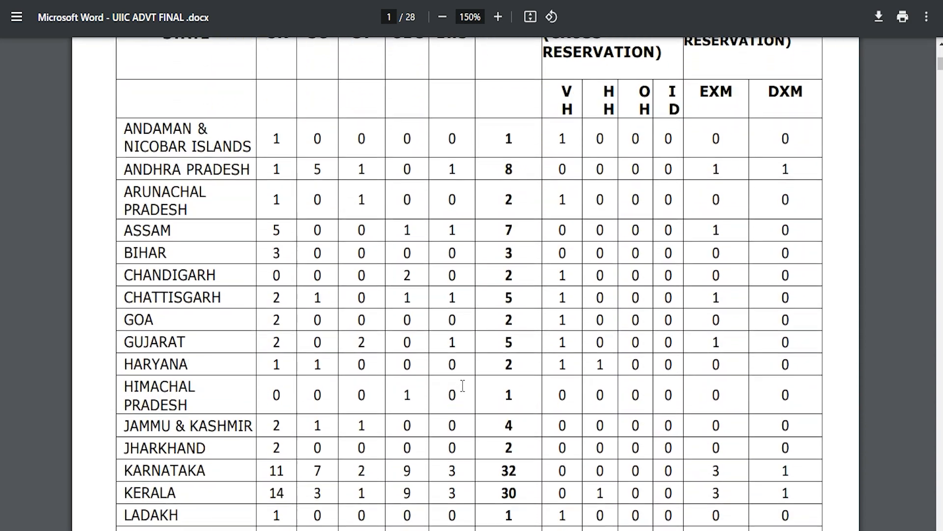
pyautogui.scroll(-10, 462, 386)
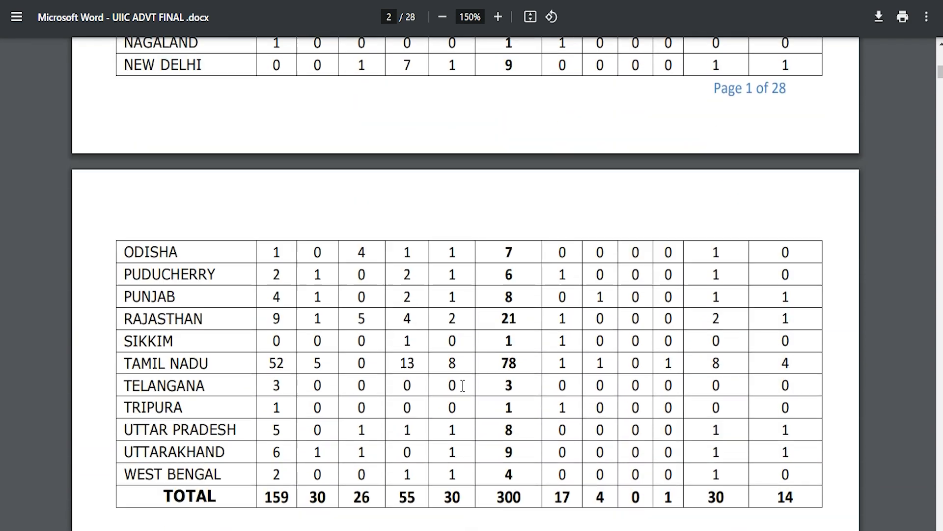
pyautogui.press('Home')
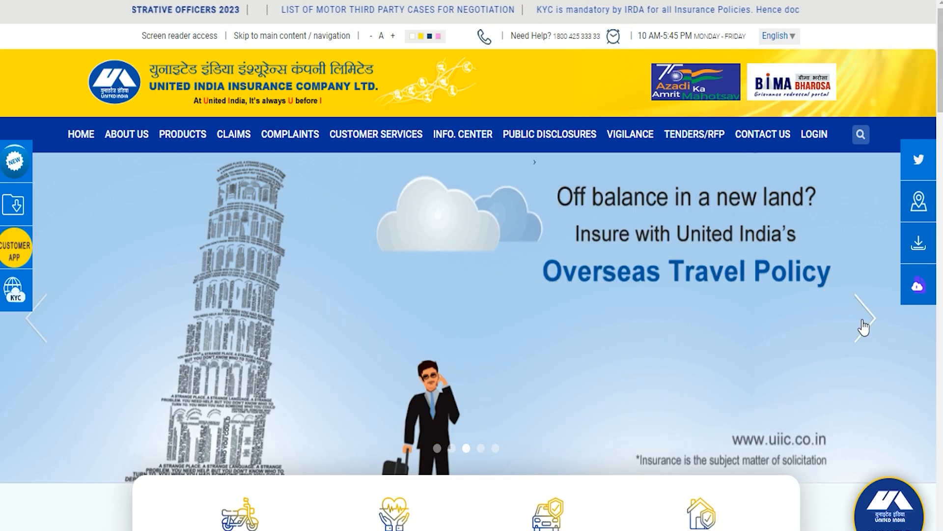
# Advance the homepage banner through its next slides.
pyautogui.click(865, 325)
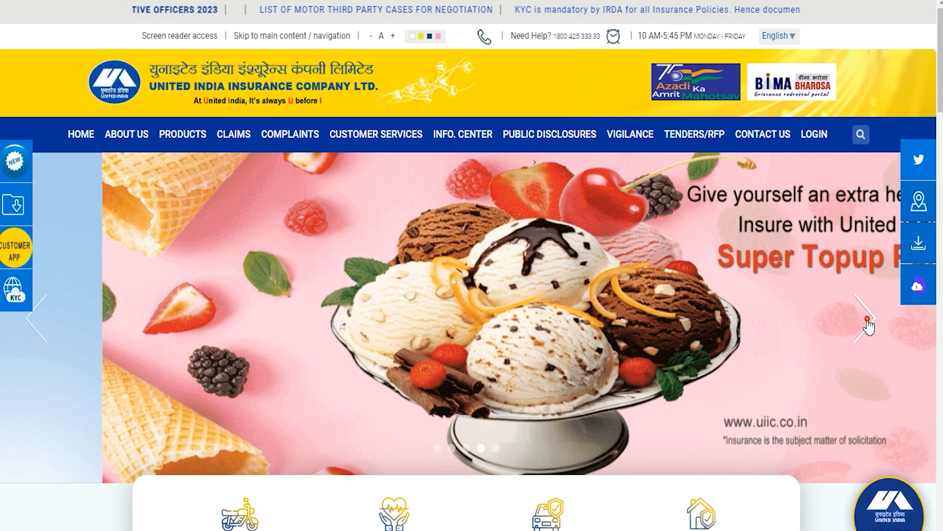
pyautogui.click(868, 320)
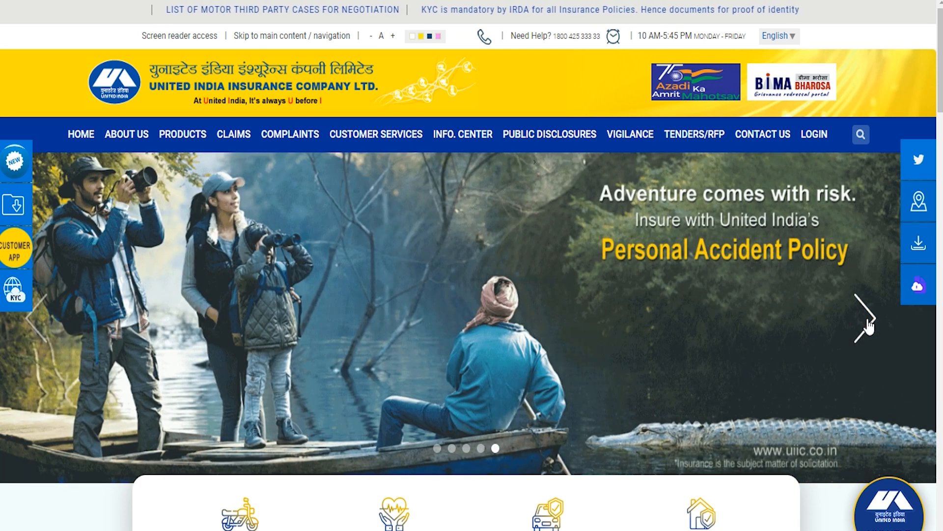
pyautogui.click(868, 323)
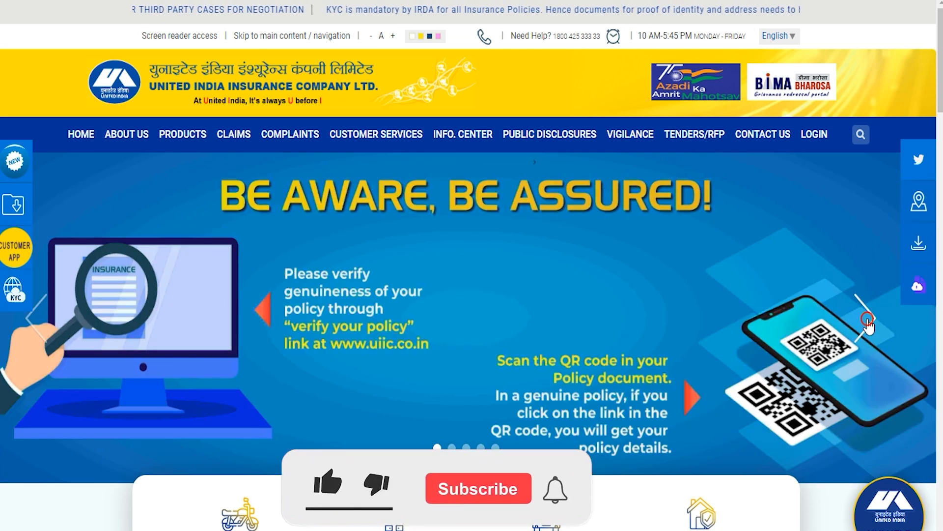
pyautogui.click(867, 322)
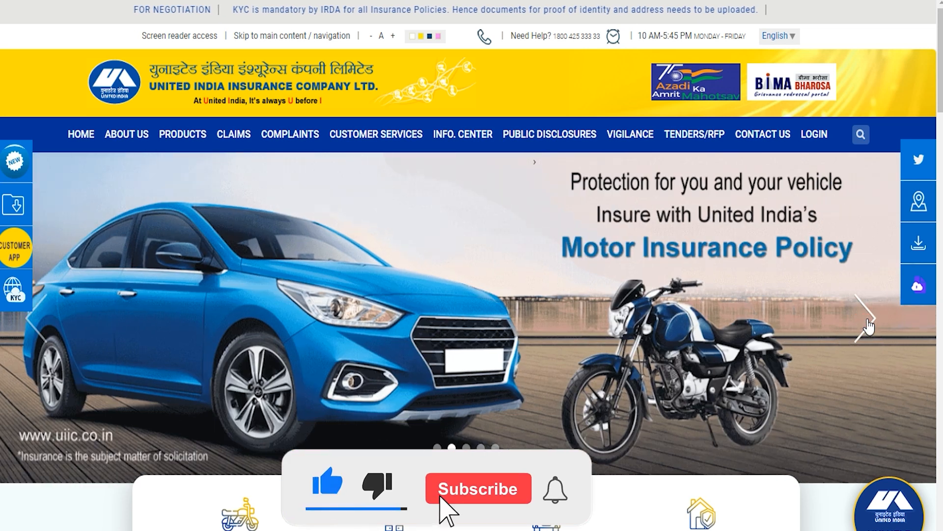
pyautogui.click(868, 320)
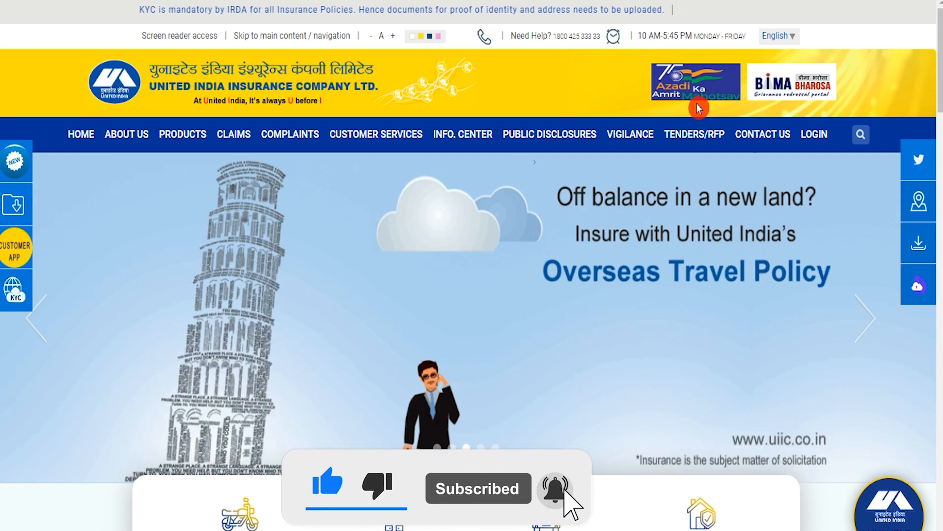
pyautogui.moveTo(239, 139)
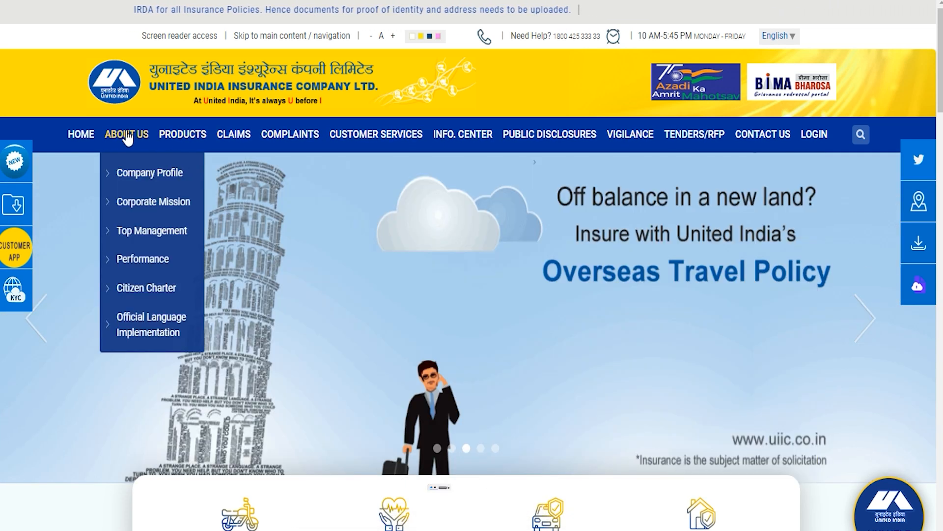
pyautogui.moveTo(150, 143)
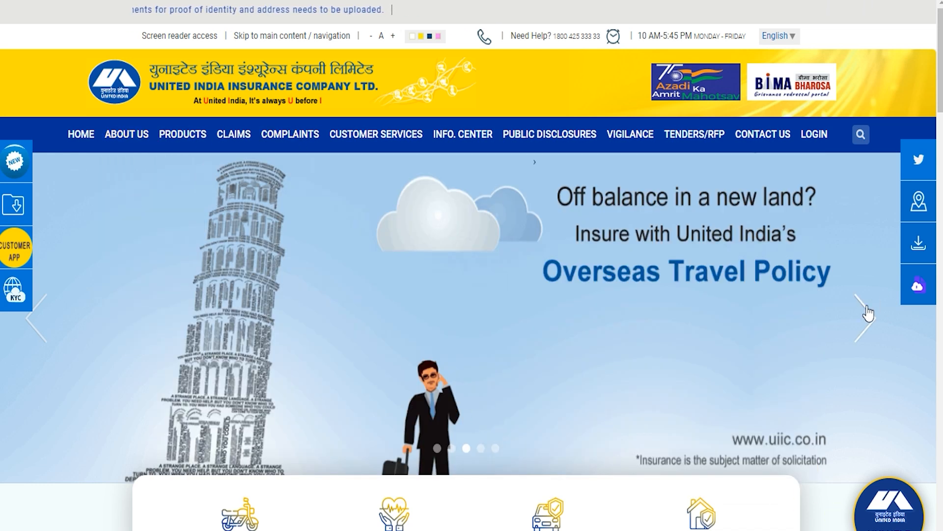
pyautogui.click(852, 316)
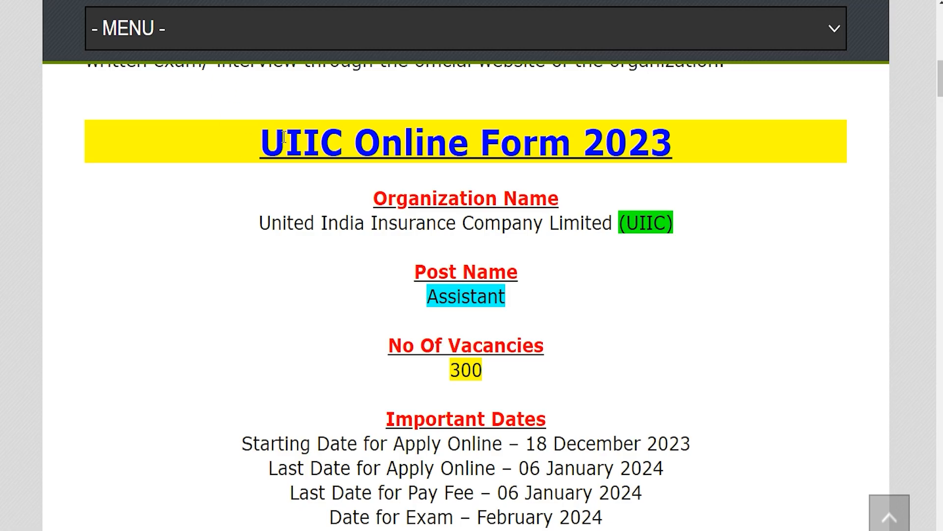
# Highlight the UIIC Online Form 2023 heading, organization, post Assistant, 300 vacancies and 18 December 2023 start date.
pyautogui.moveTo(261, 137); pyautogui.dragTo(664, 142)
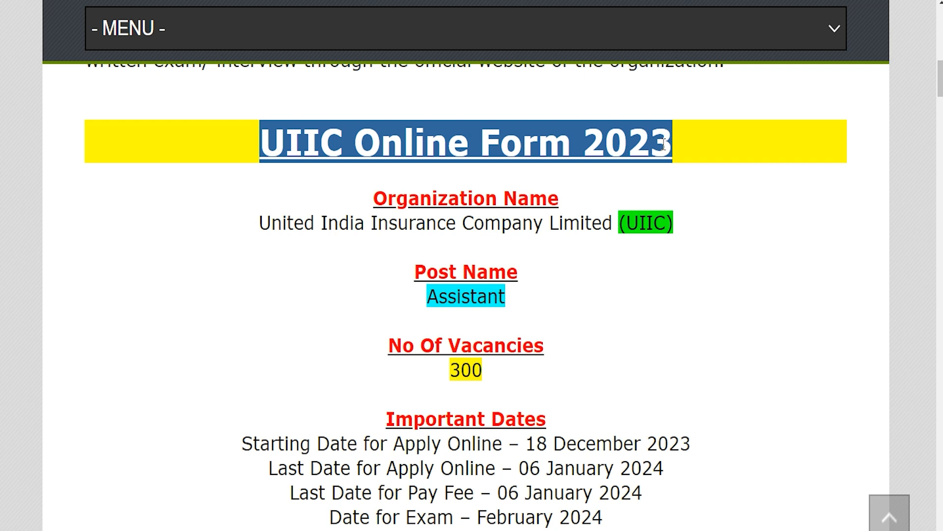
pyautogui.moveTo(271, 223); pyautogui.dragTo(679, 227)
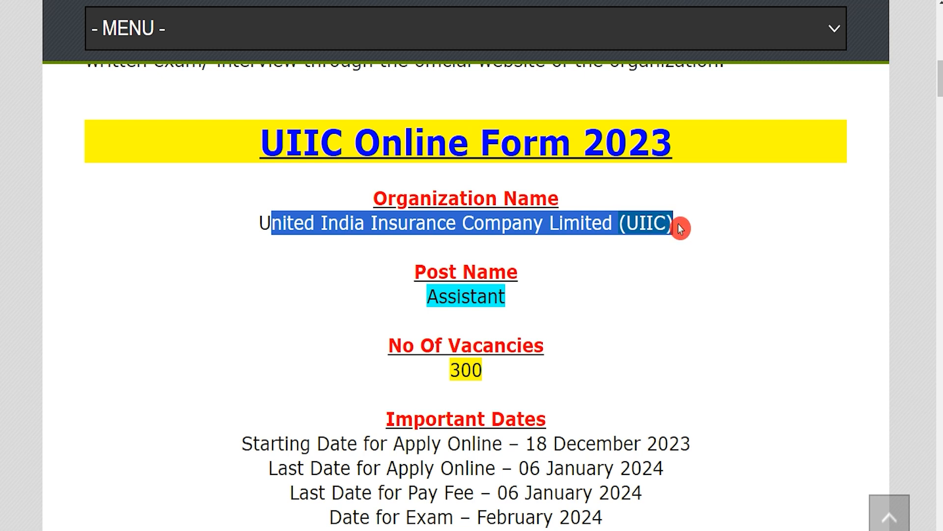
pyautogui.click(678, 227)
pyautogui.moveTo(429, 296); pyautogui.dragTo(513, 297)
pyautogui.click(424, 297)
pyautogui.moveTo(451, 372); pyautogui.dragTo(494, 374)
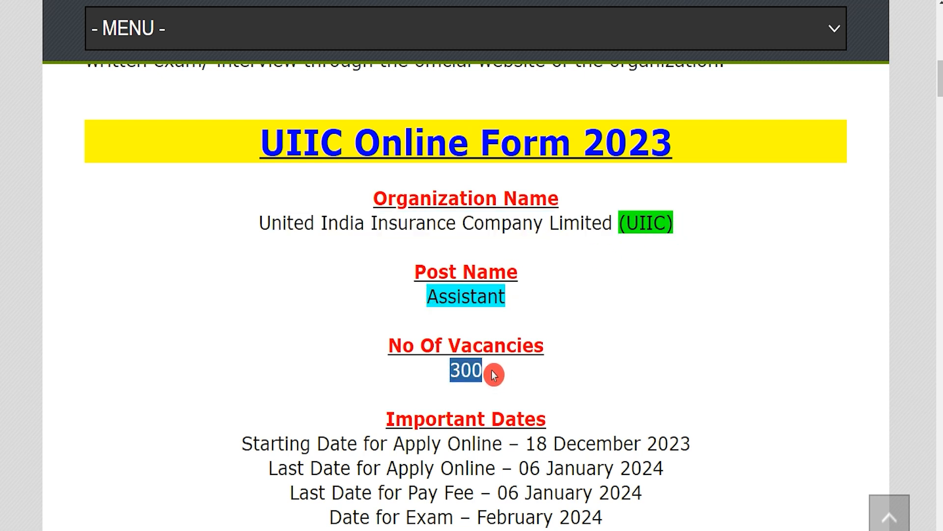
pyautogui.moveTo(525, 443); pyautogui.dragTo(692, 444)
pyautogui.moveTo(520, 467); pyautogui.dragTo(664, 467)
# Scroll to Important Links and highlight the heading and the Official Notification Pdf link.
pyautogui.scroll(-6, 438, 399)
pyautogui.scroll(-6, 438, 399)
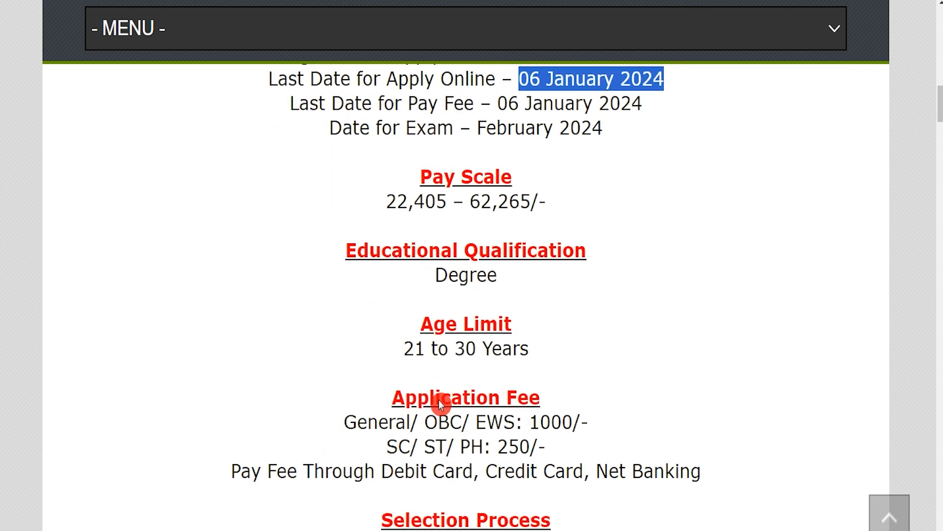
pyautogui.scroll(-2, 440, 401)
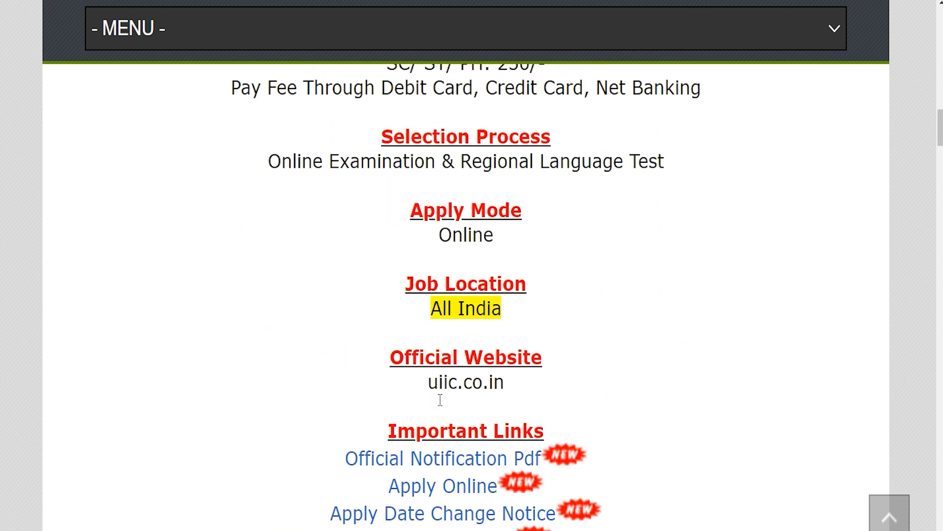
pyautogui.moveTo(398, 372); pyautogui.dragTo(535, 374)
pyautogui.moveTo(315, 400); pyautogui.dragTo(540, 399)
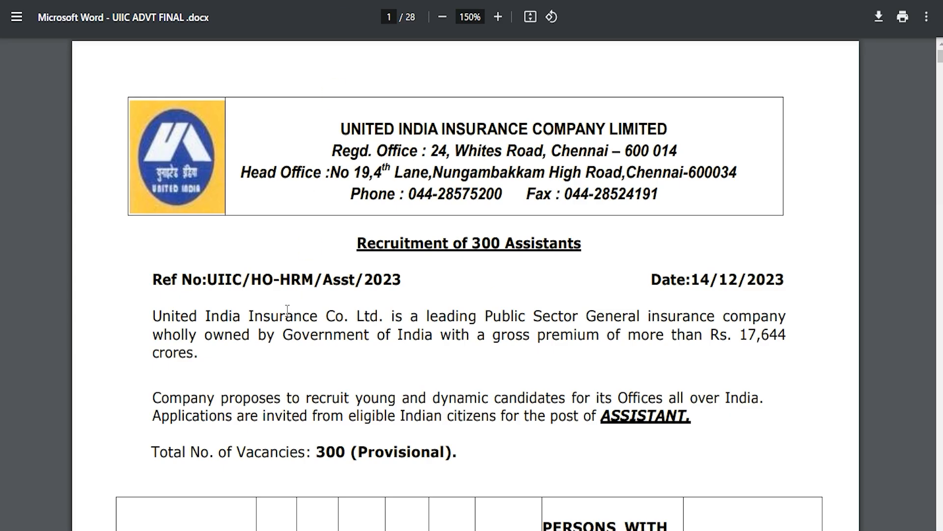
# Skim the notification PDF's company introduction, close it, and highlight the Apply Online link.
pyautogui.moveTo(281, 315); pyautogui.dragTo(471, 312)
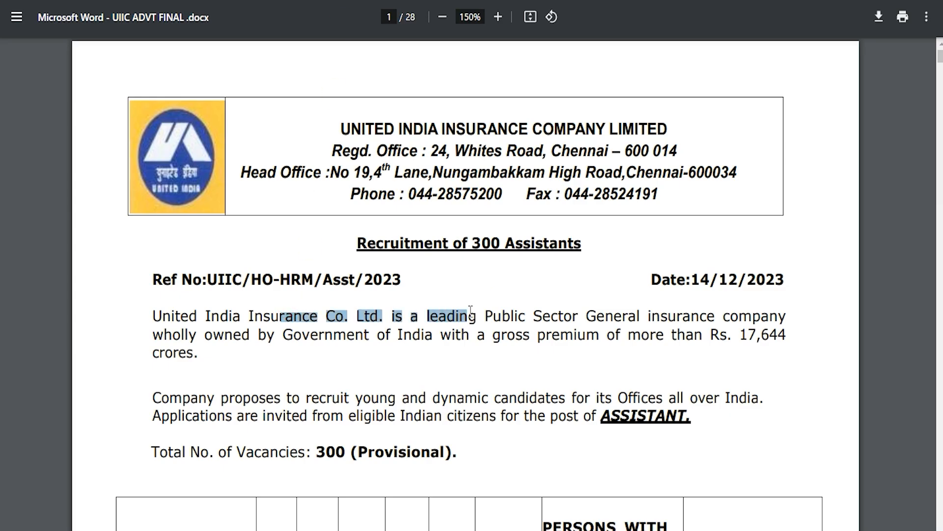
pyautogui.scroll(-5, 445, 382)
pyautogui.moveTo(167, 267); pyautogui.dragTo(238, 268)
pyautogui.scroll(-3, 374, 268)
pyautogui.scroll(6, 506, 268)
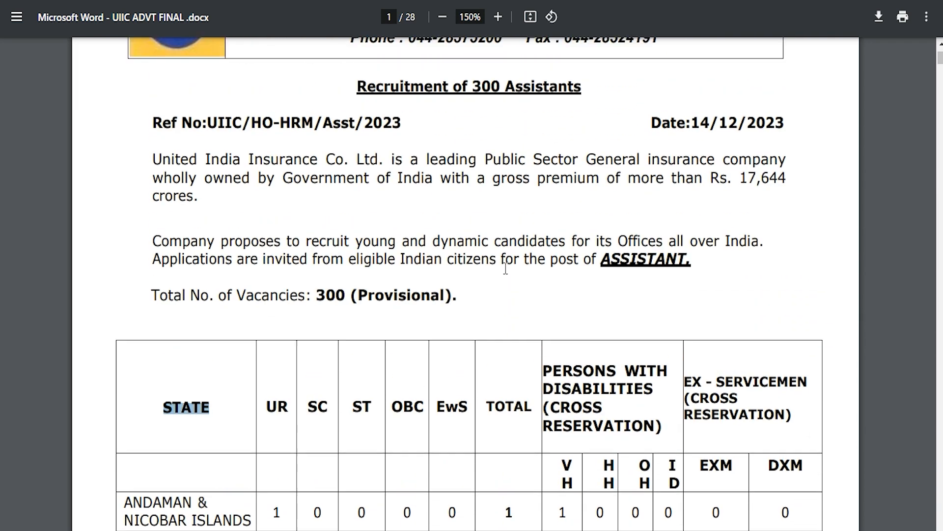
pyautogui.hotkey('ctrl', 'w')
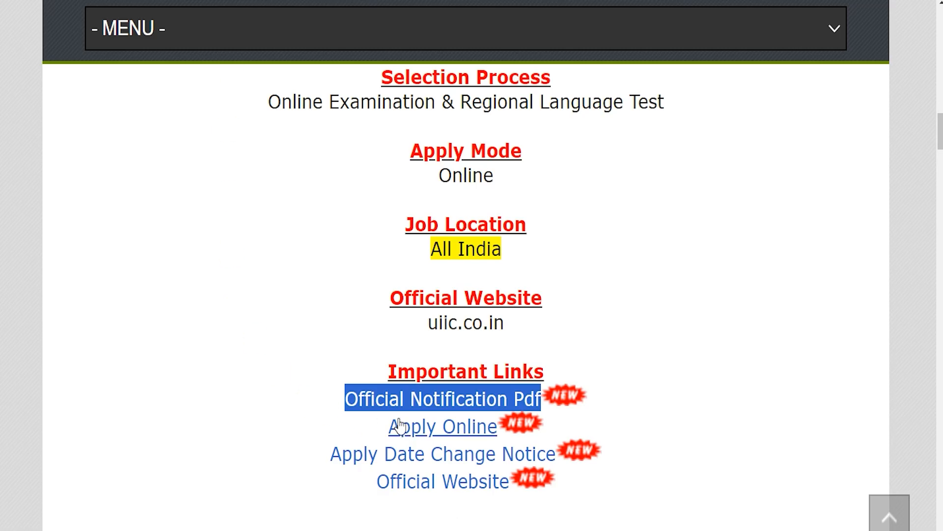
pyautogui.moveTo(372, 425); pyautogui.dragTo(493, 437)
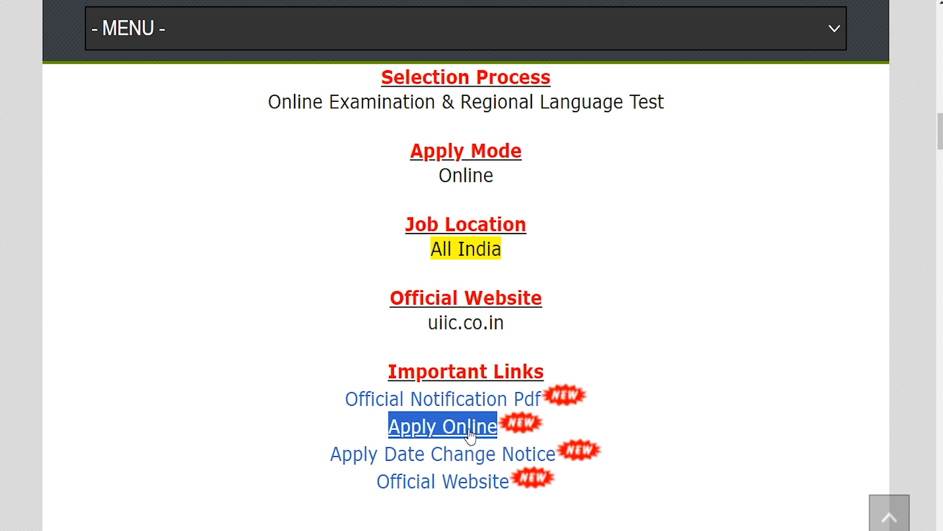
# Go to the UIIC Assistant recruitment page on IBPS and start a new candidate registration.
pyautogui.hotkey('ctrl', 'Tab')
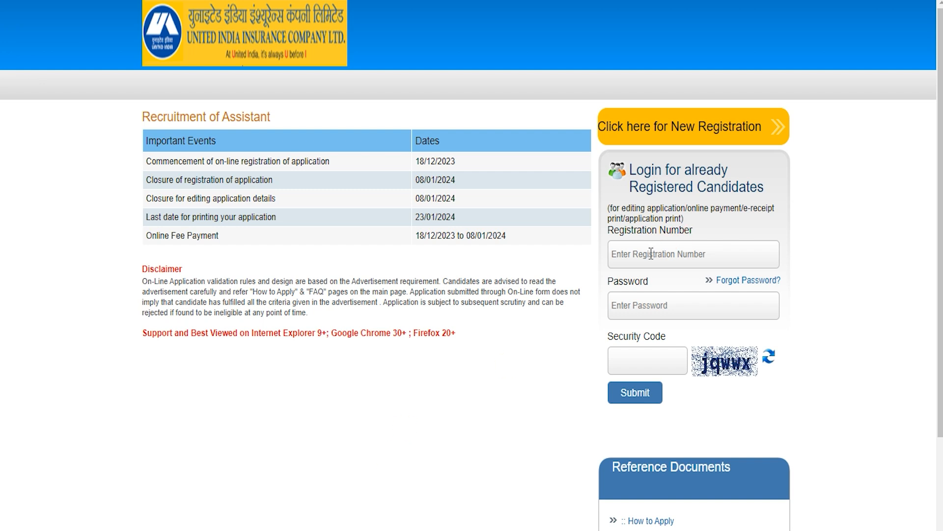
pyautogui.click(632, 360)
pyautogui.click(362, 1)
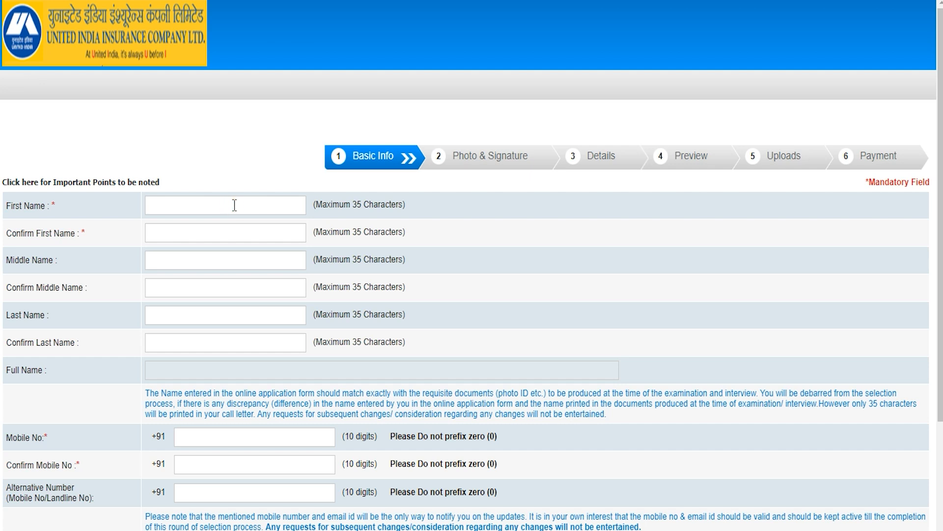
# Enter the candidate's first name in the Confirm First Name field.
pyautogui.press('Tab')
pyautogui.write('Ami')
pyautogui.click(33, 331)
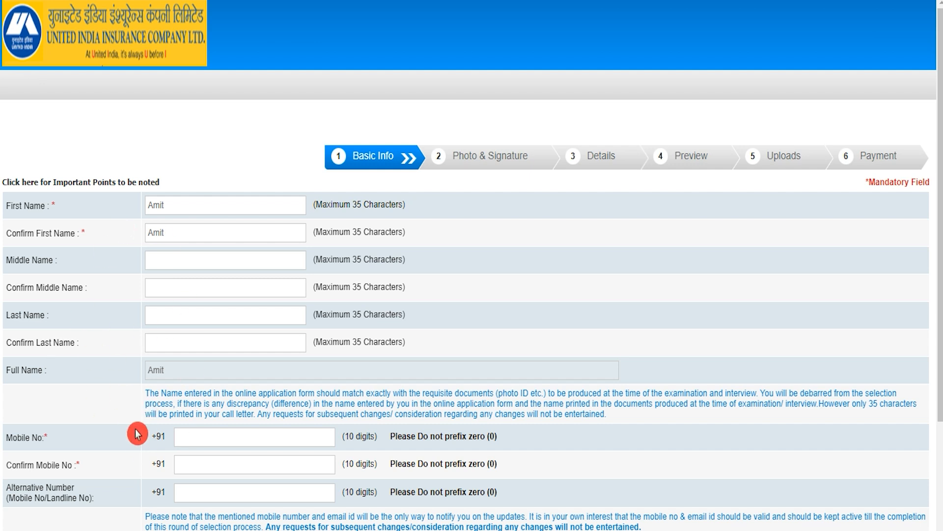
pyautogui.scroll(-3, 189, 447)
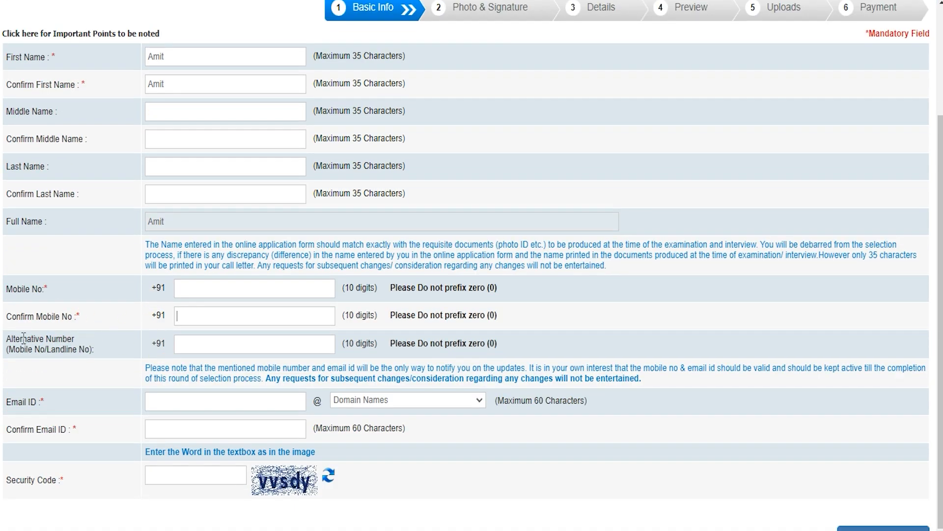
pyautogui.click(187, 348)
pyautogui.click(192, 344)
# Enter the candidate's email ID with the gmail.com domain and fill Confirm Email ID.
pyautogui.click(155, 401)
pyautogui.click(169, 401)
pyautogui.click(356, 401)
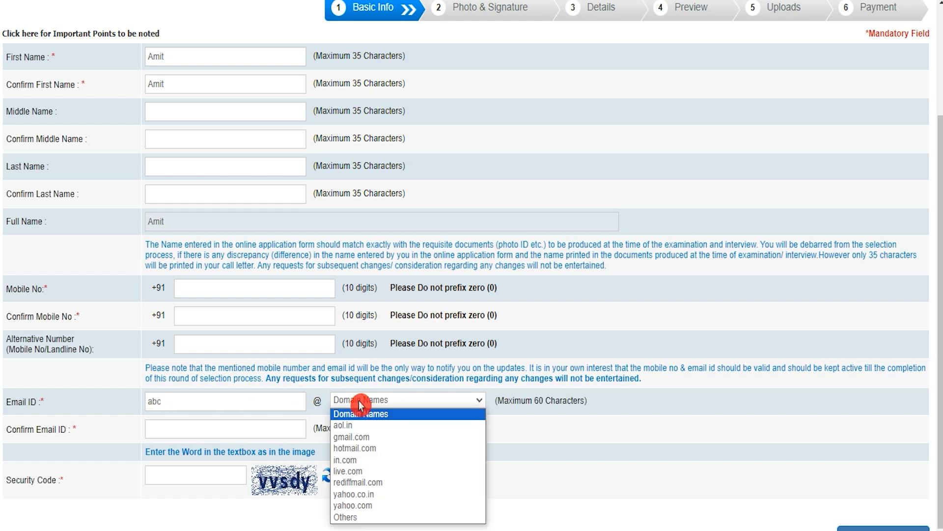
pyautogui.click(357, 438)
pyautogui.click(226, 430)
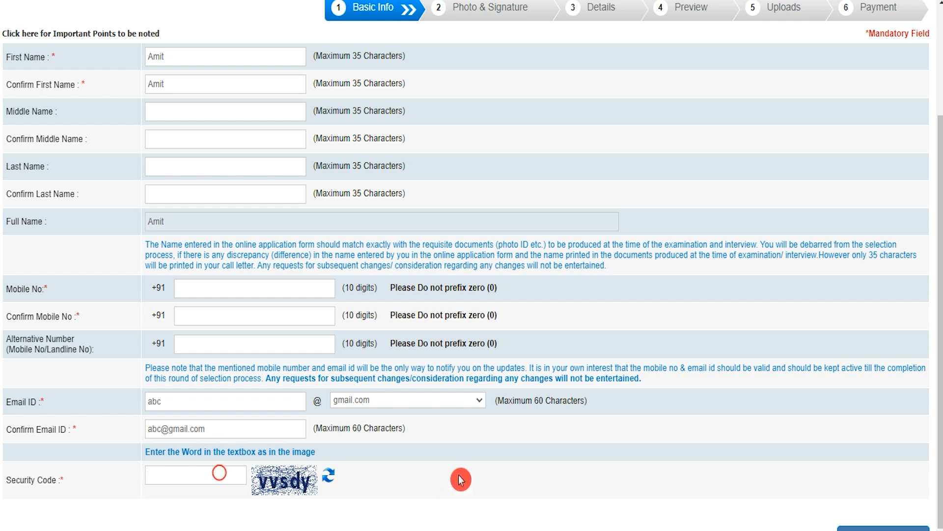
pyautogui.scroll(-1, 460, 479)
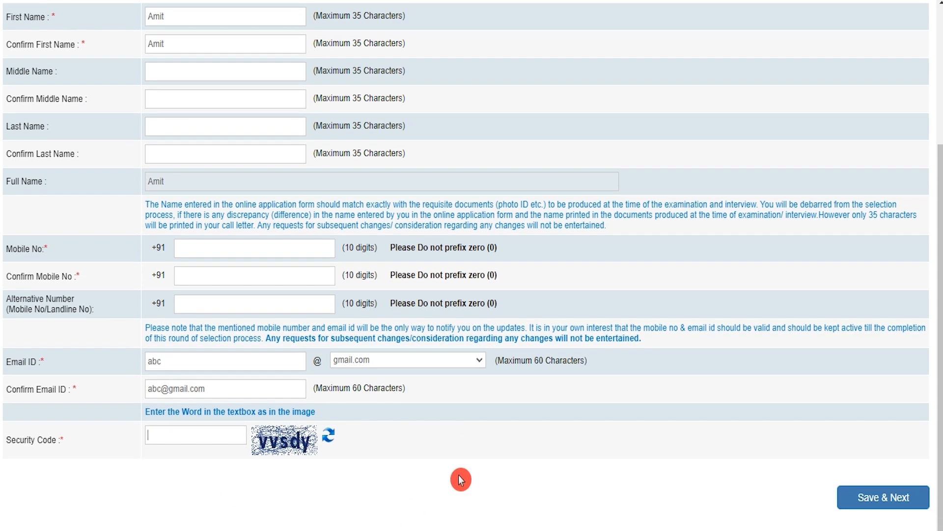
# Save the basic info and review the photo and signature file-size requirements in the scanning guidelines.
pyautogui.click(895, 502)
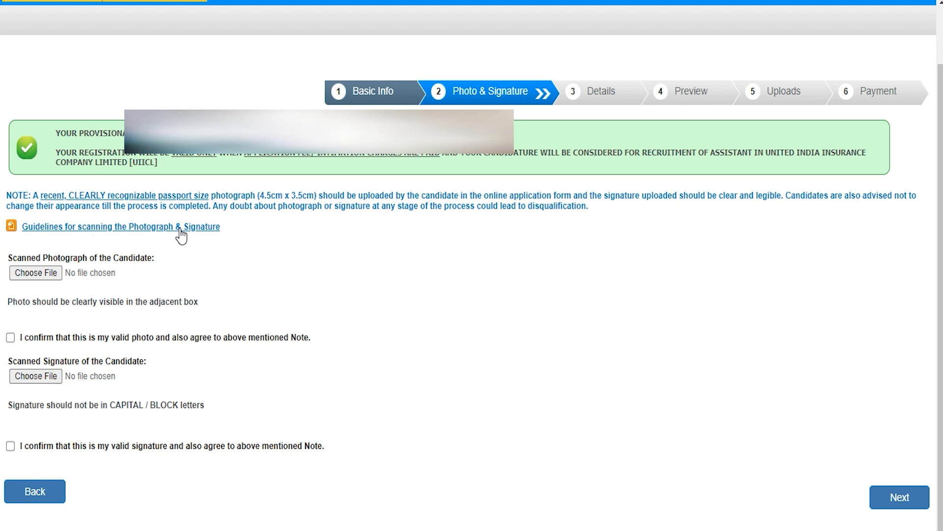
pyautogui.click(197, 229)
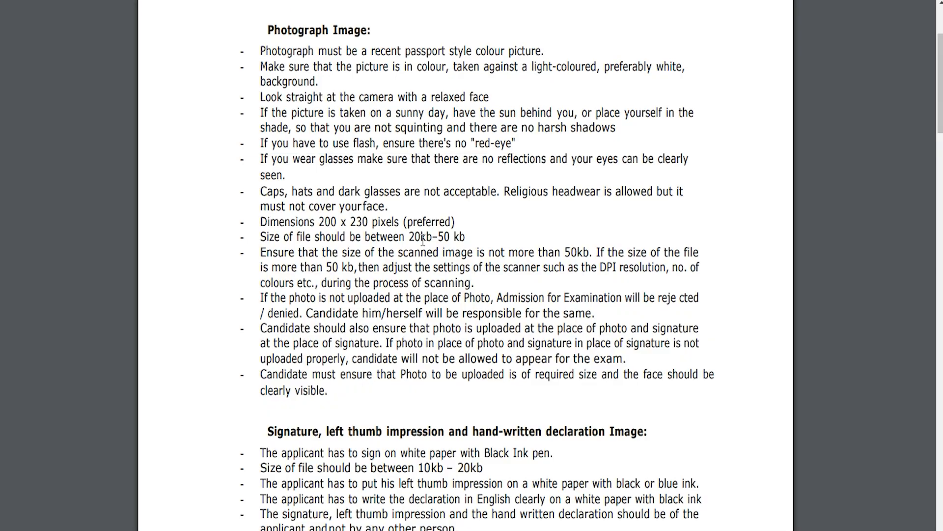
pyautogui.moveTo(410, 237); pyautogui.dragTo(468, 238)
pyautogui.moveTo(419, 469); pyautogui.dragTo(486, 471)
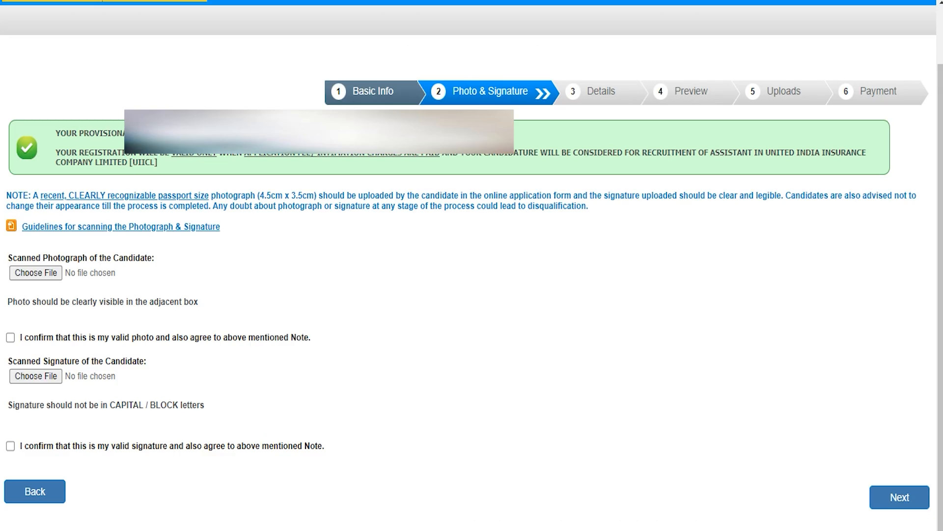
# Skip choosing a photo file and continue to the Details step.
pyautogui.click(54, 275)
pyautogui.click(522, 379)
pyautogui.click(895, 499)
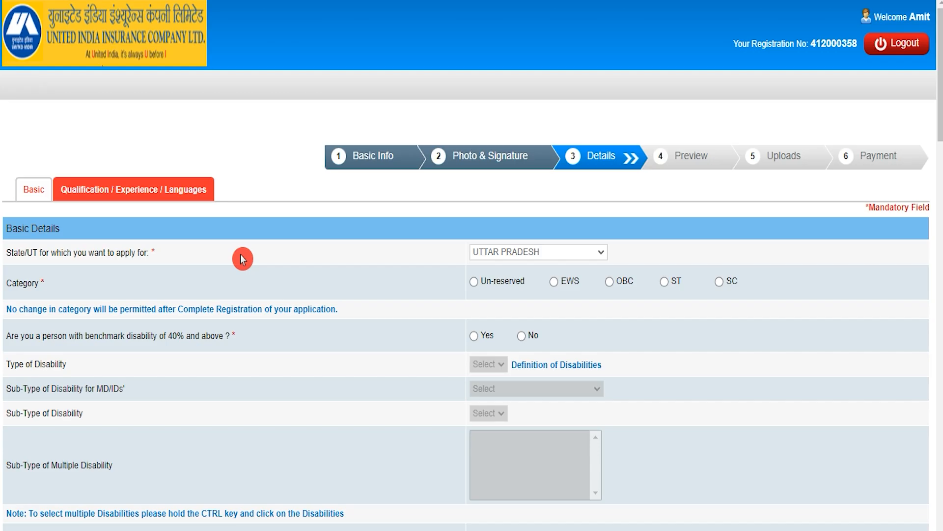
# Keep UTTAR PRADESH as state, set category SC, and answer No to benchmark disability.
pyautogui.click(490, 253)
pyautogui.click(489, 252)
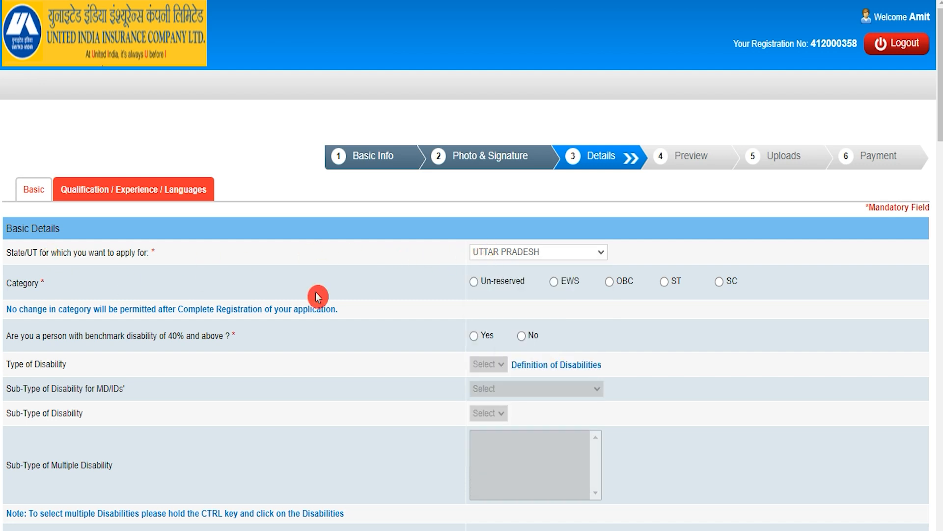
pyautogui.click(720, 282)
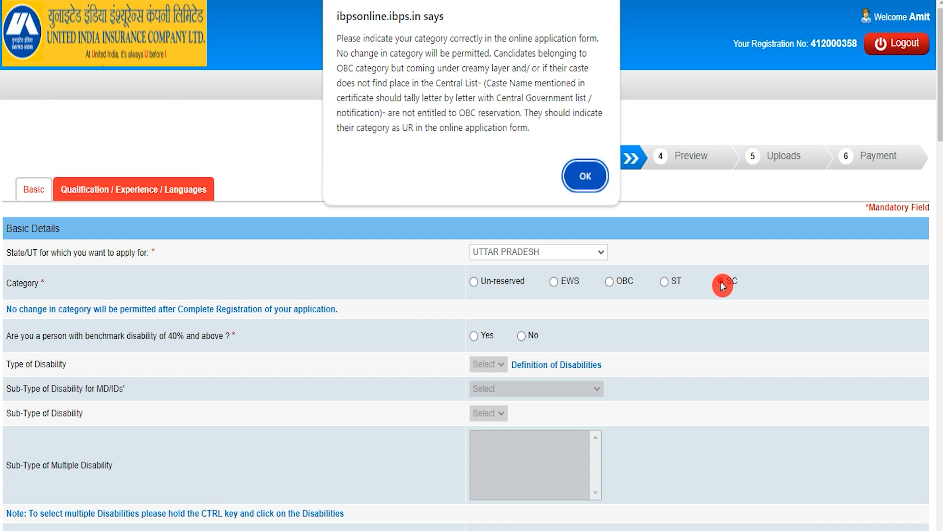
pyautogui.click(586, 178)
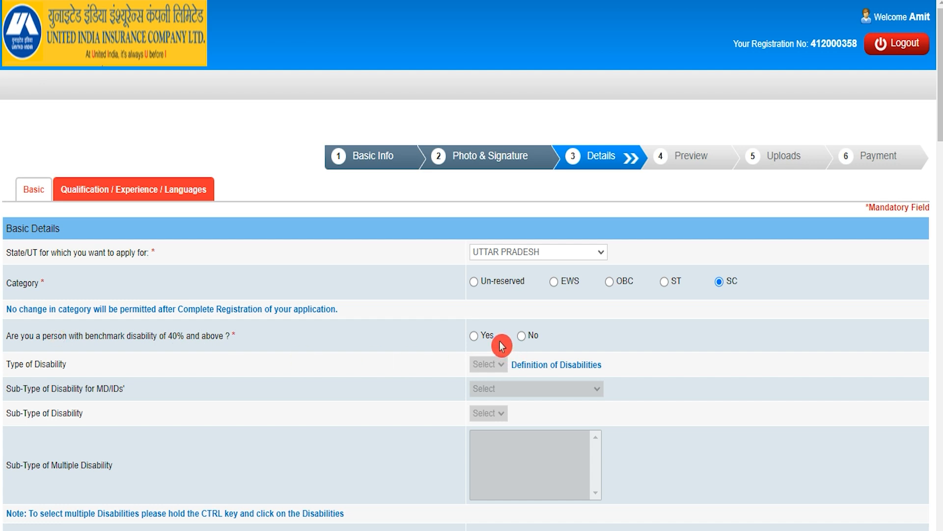
pyautogui.click(474, 337)
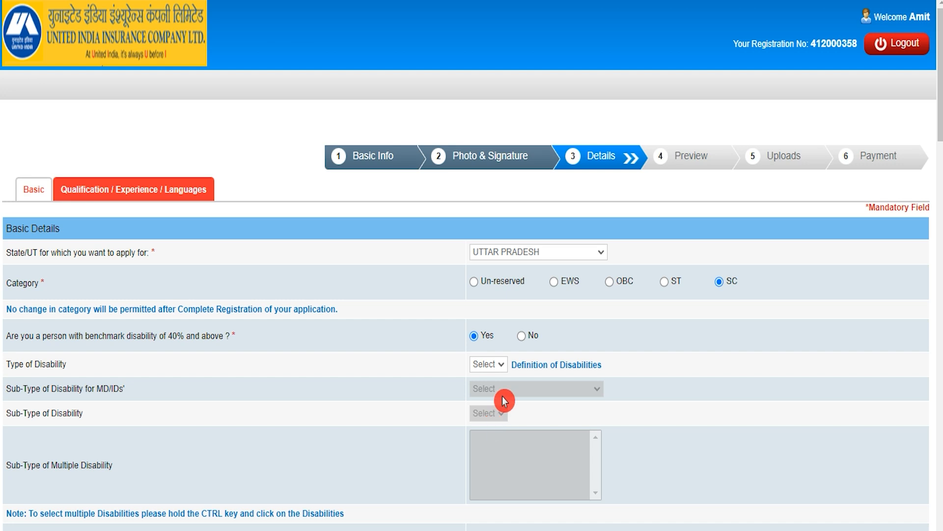
pyautogui.click(522, 337)
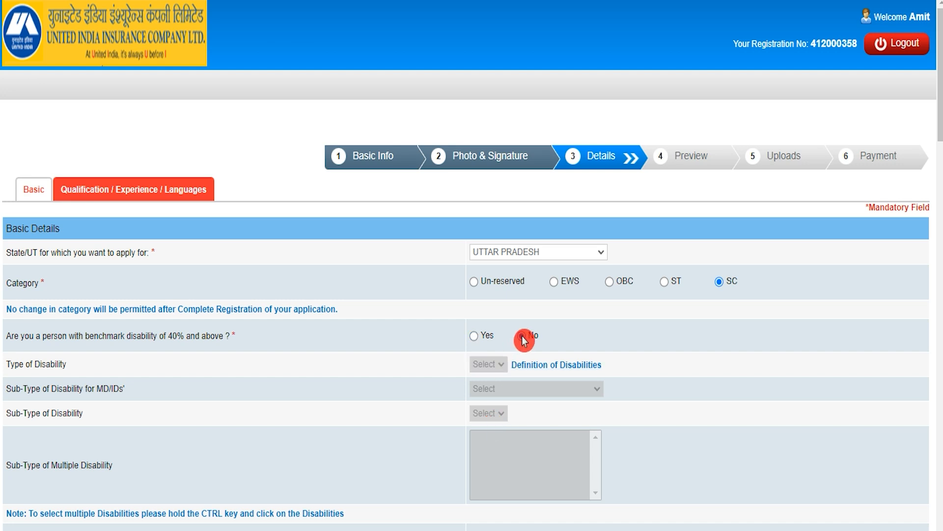
# Answer No to the difficulty-in-writing question.
pyautogui.scroll(-4, 522, 334)
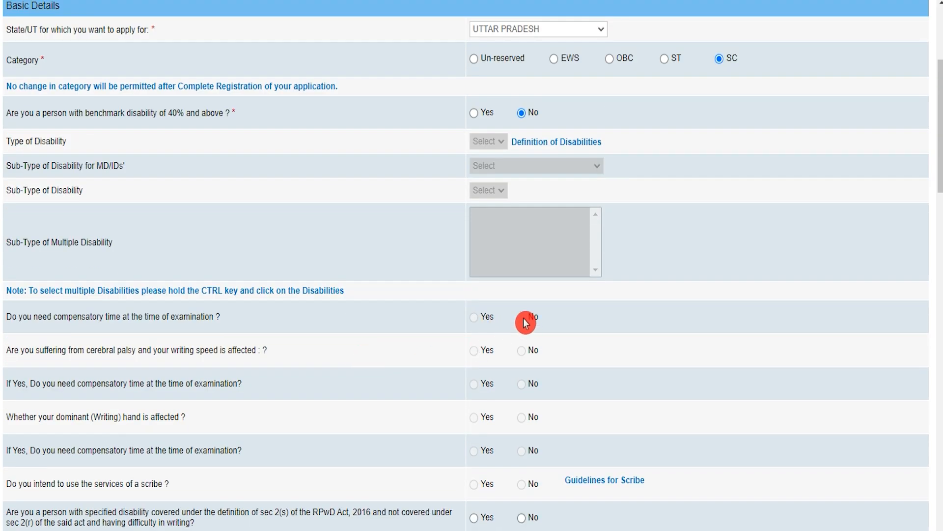
pyautogui.click(522, 451)
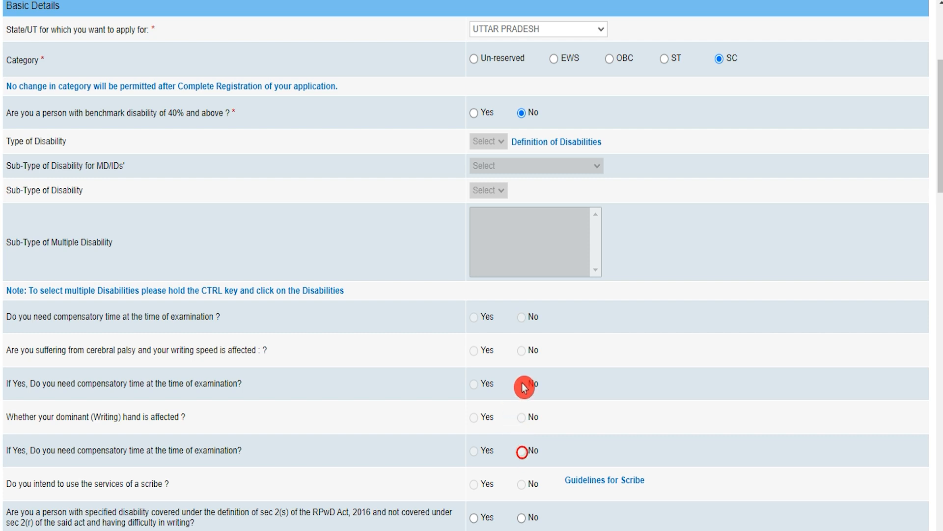
pyautogui.scroll(-3, 524, 347)
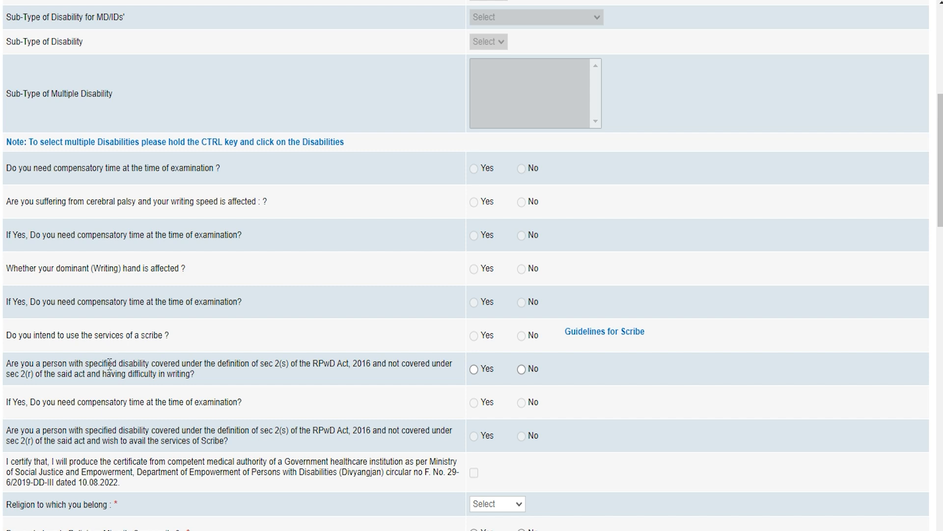
pyautogui.click(97, 364)
pyautogui.click(474, 369)
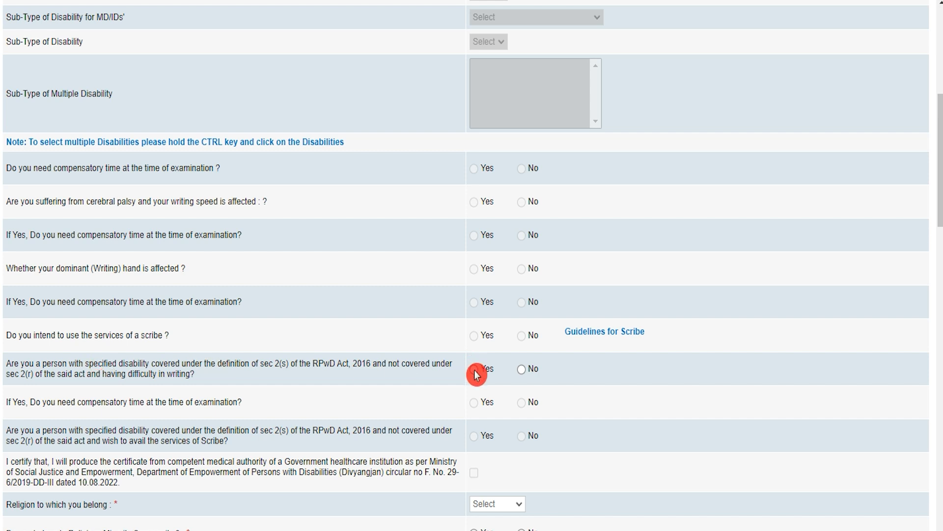
pyautogui.click(521, 370)
pyautogui.click(408, 513)
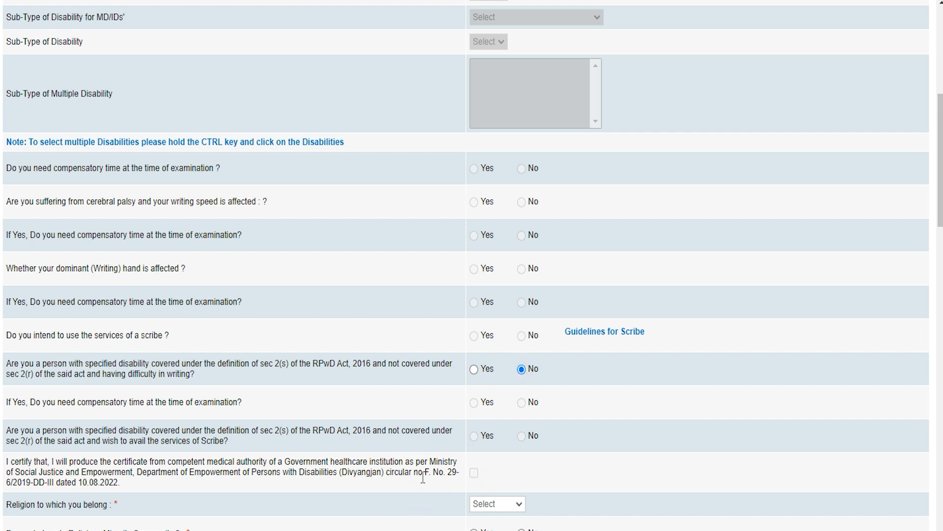
# Select Hindu as the religion.
pyautogui.scroll(-2, 427, 460)
pyautogui.scroll(-1, 428, 461)
pyautogui.click(435, 435)
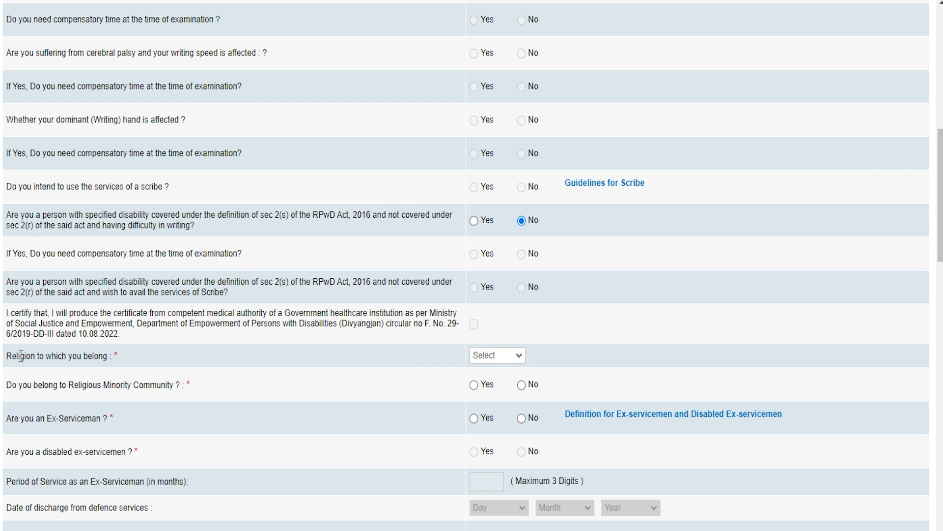
pyautogui.click(499, 354)
pyautogui.click(487, 404)
# Answer No to the religious minority and ex-serviceman questions.
pyautogui.click(477, 386)
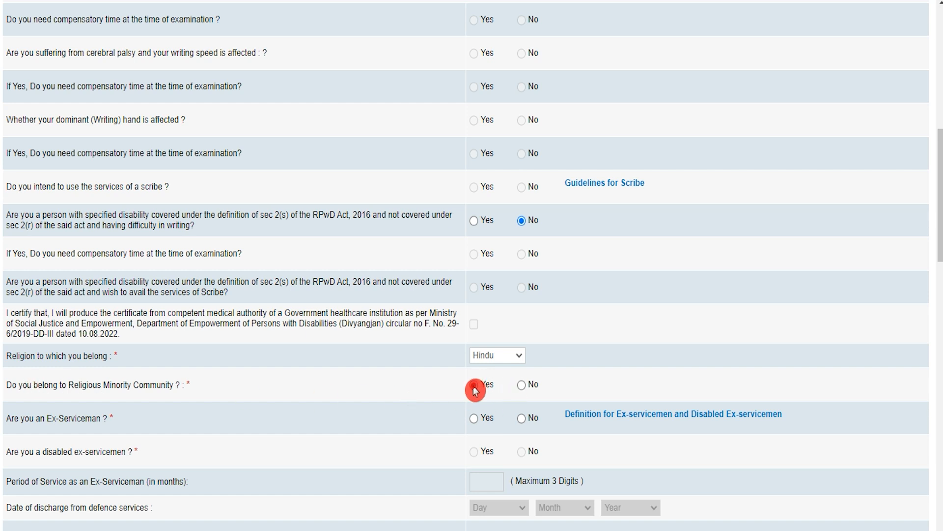
pyautogui.click(523, 387)
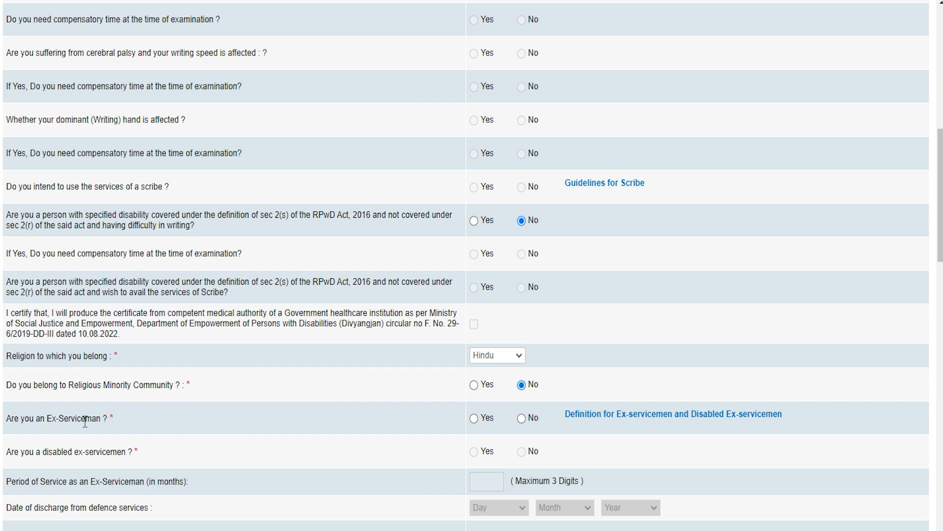
pyautogui.click(474, 419)
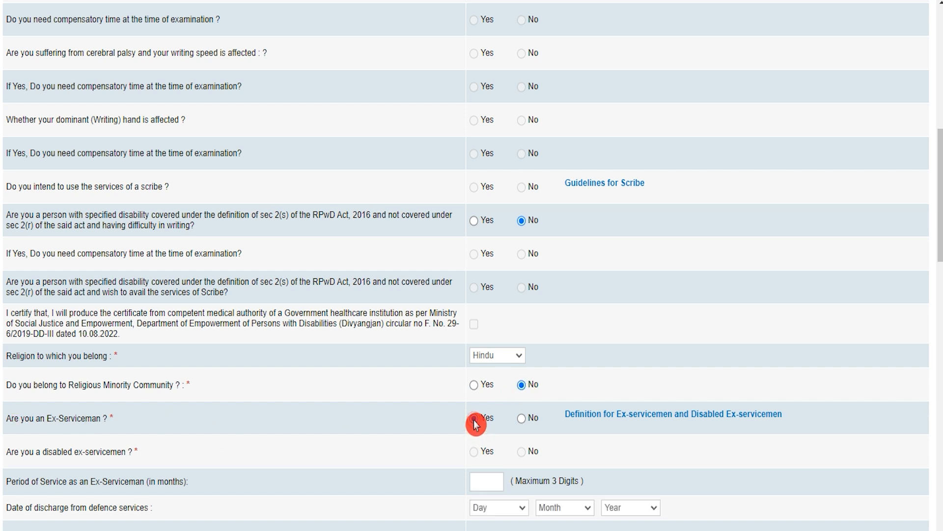
pyautogui.click(521, 417)
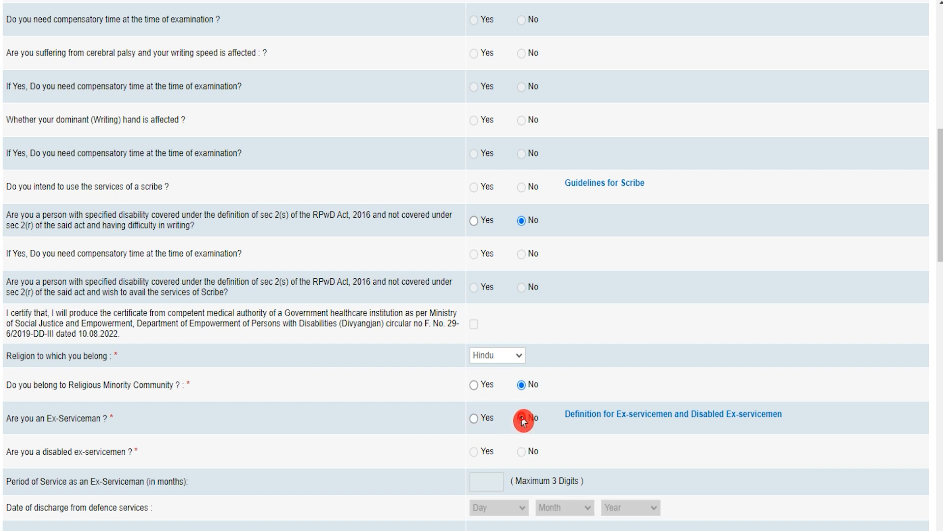
# Answer No to the serviceman-dependant, widow, Assam residency and existing employee questions.
pyautogui.scroll(-5, 522, 419)
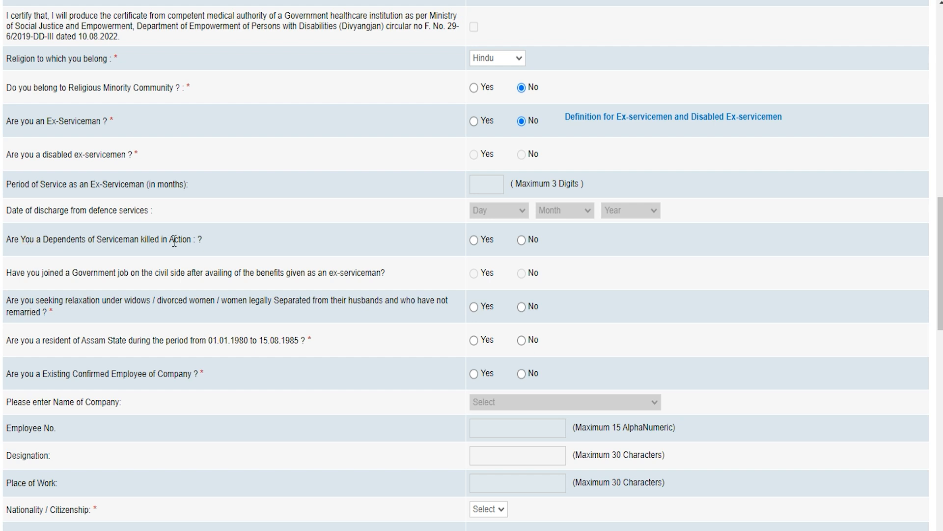
pyautogui.click(475, 241)
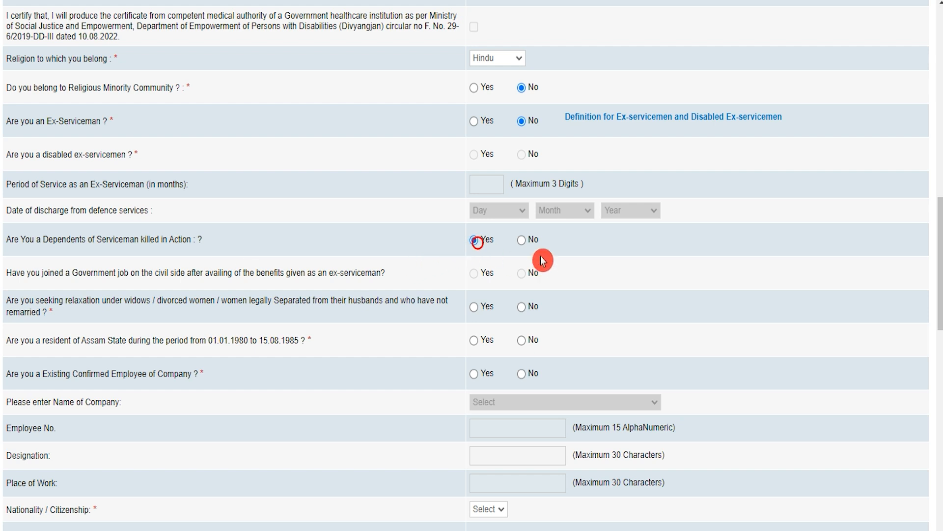
pyautogui.click(522, 241)
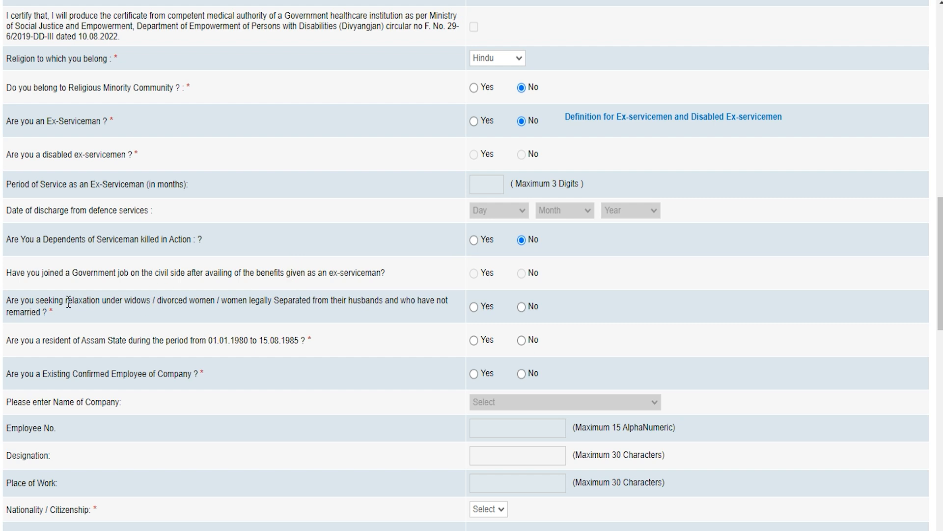
pyautogui.click(183, 301)
pyautogui.click(523, 308)
pyautogui.click(521, 341)
pyautogui.click(475, 374)
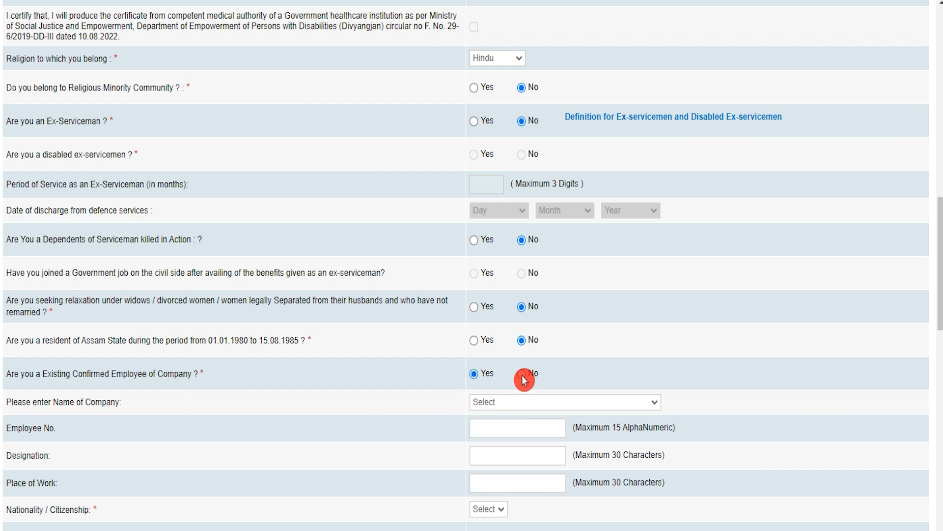
pyautogui.click(522, 374)
# Answer Yes to holding an Aadhaar card.
pyautogui.scroll(-5, 311, 441)
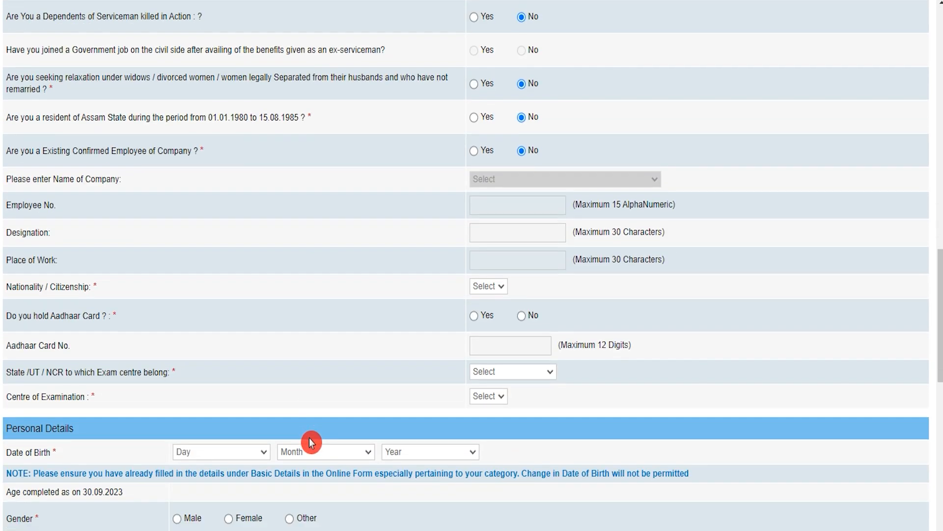
pyautogui.click(21, 313)
pyautogui.click(474, 317)
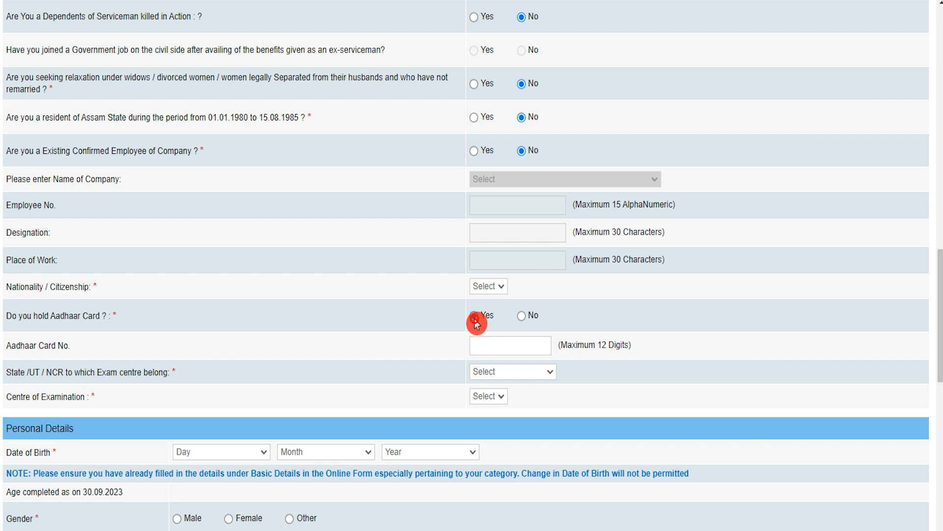
pyautogui.click(494, 346)
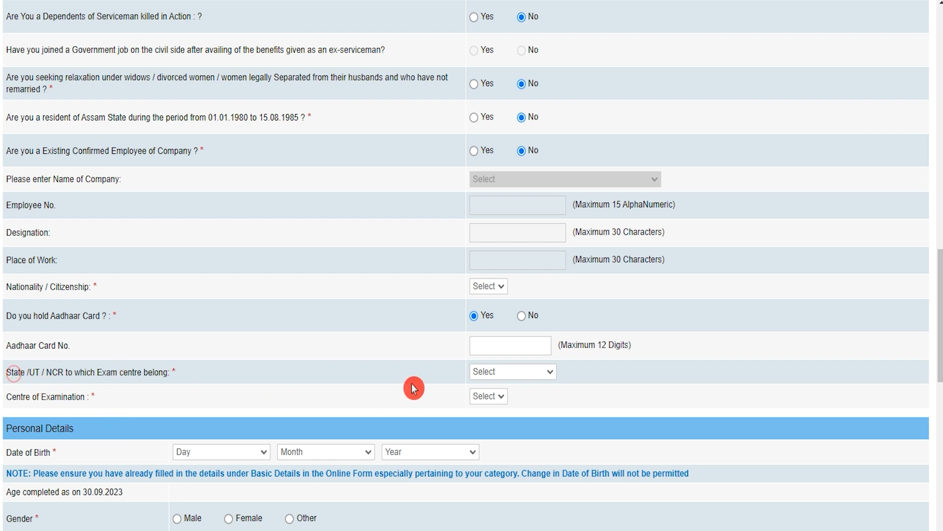
# Choose Uttar Pradesh, Faizabad as the exam centre and set birth day to 02.
pyautogui.click(508, 376)
pyautogui.press('u')
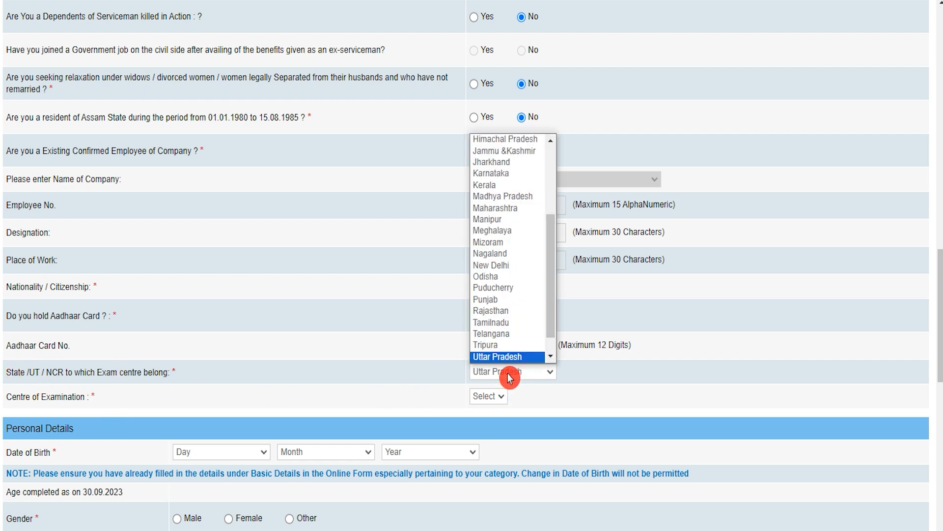
pyautogui.click(509, 360)
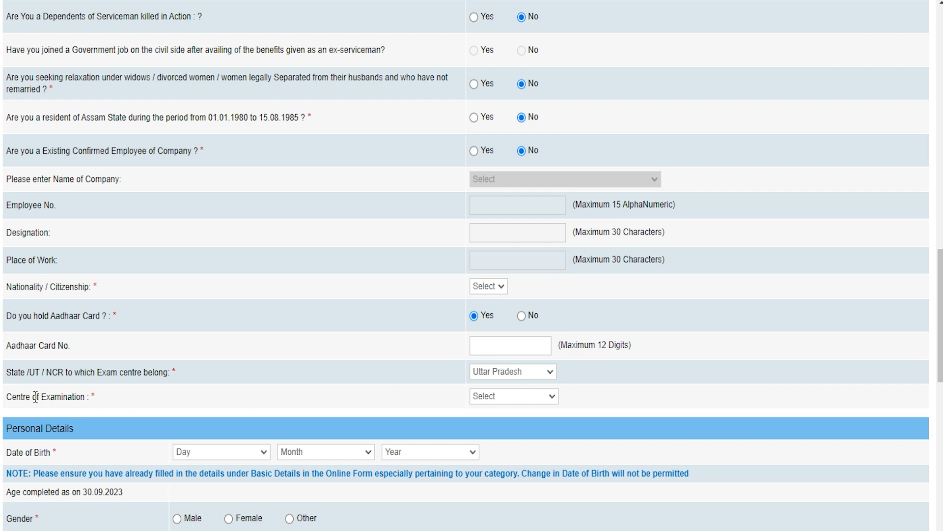
pyautogui.click(494, 397)
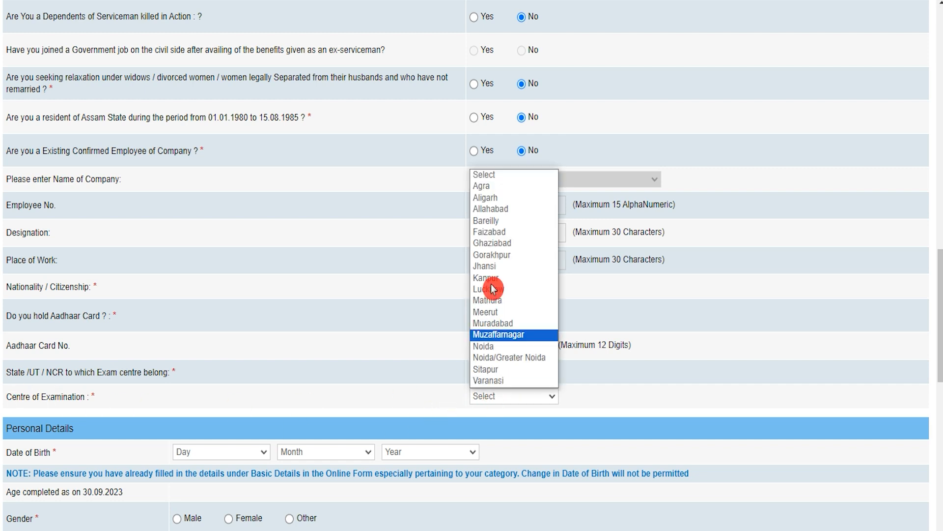
pyautogui.click(504, 233)
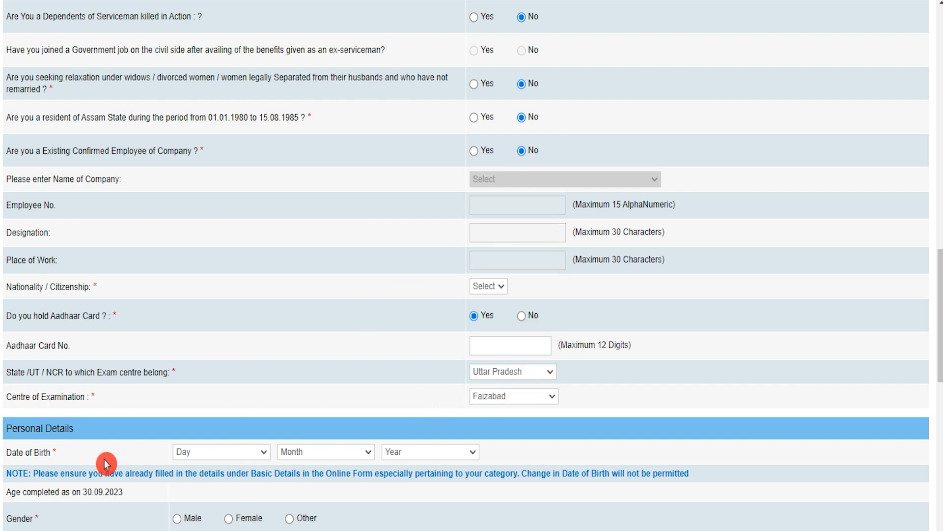
pyautogui.scroll(-4, 164, 449)
pyautogui.click(205, 230)
# Set the date of birth to 02 February 1999.
pyautogui.click(199, 261)
pyautogui.click(309, 229)
pyautogui.click(296, 266)
pyautogui.click(408, 229)
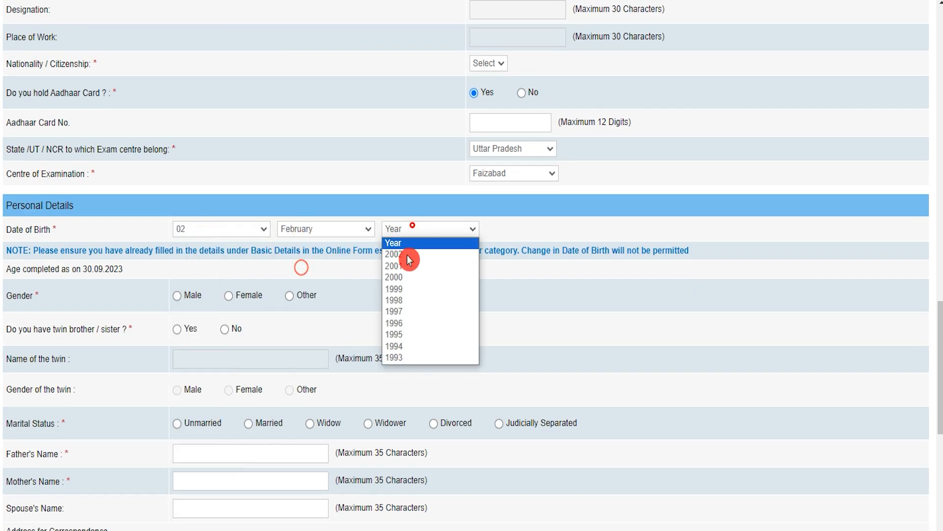
pyautogui.click(404, 289)
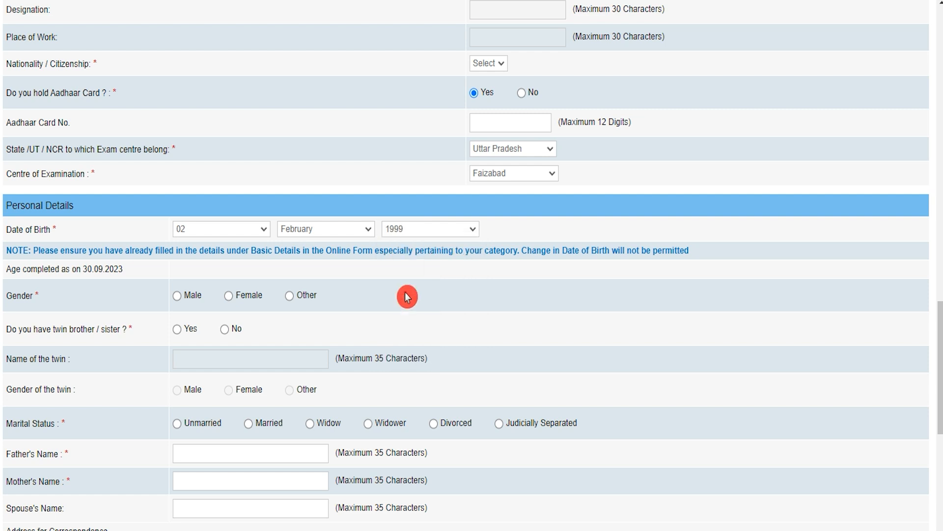
# Mark gender as Male and answer No to having a twin.
pyautogui.click(179, 298)
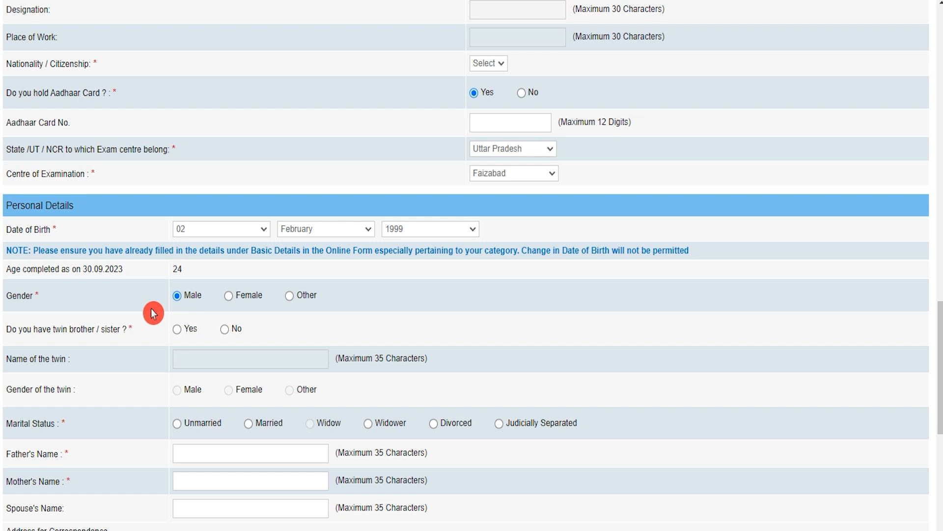
pyautogui.click(178, 333)
pyautogui.click(199, 362)
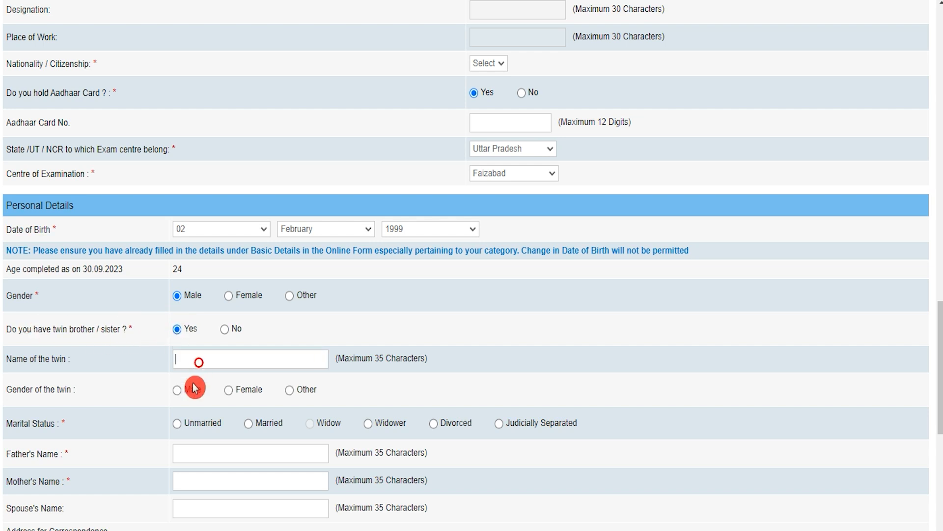
pyautogui.click(225, 332)
pyautogui.scroll(-3, 218, 421)
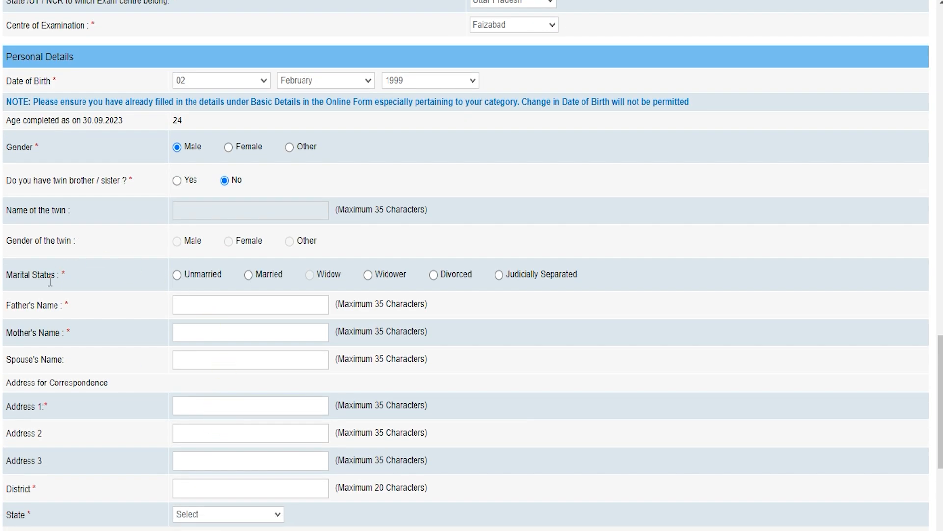
# Set marital status to Unmarried and enter the father's name.
pyautogui.click(177, 275)
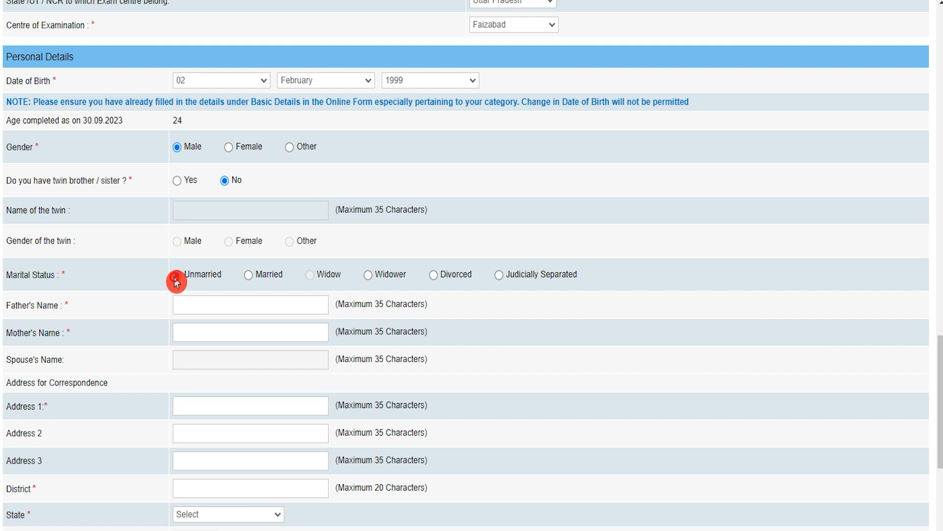
pyautogui.click(195, 305)
pyautogui.write('Rakesh')
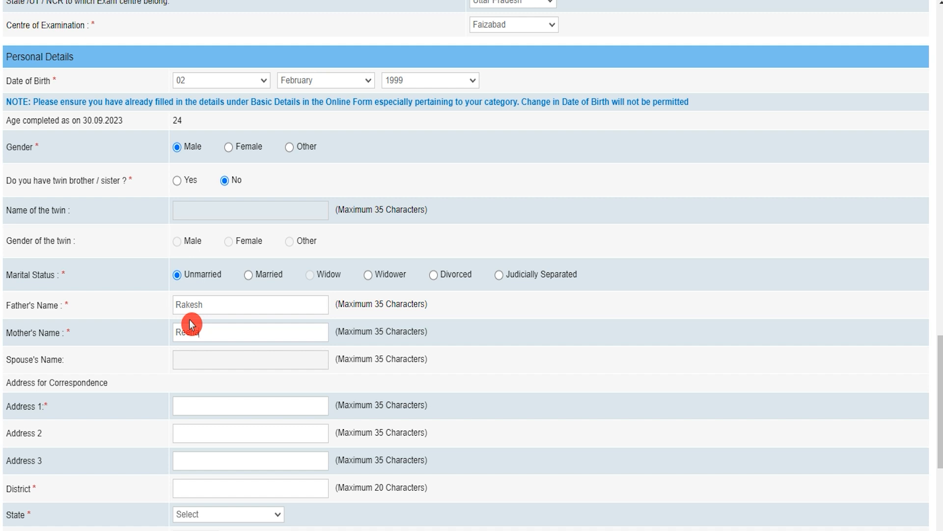
pyautogui.scroll(-4, 225, 389)
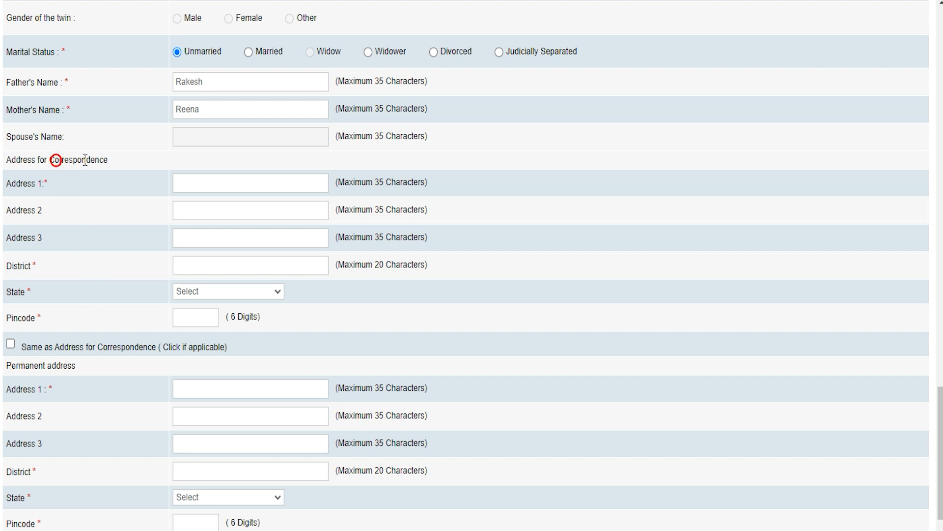
# Choose Correspondence Address as the address for GST invoicing.
pyautogui.click(12, 347)
pyautogui.scroll(-3, 151, 433)
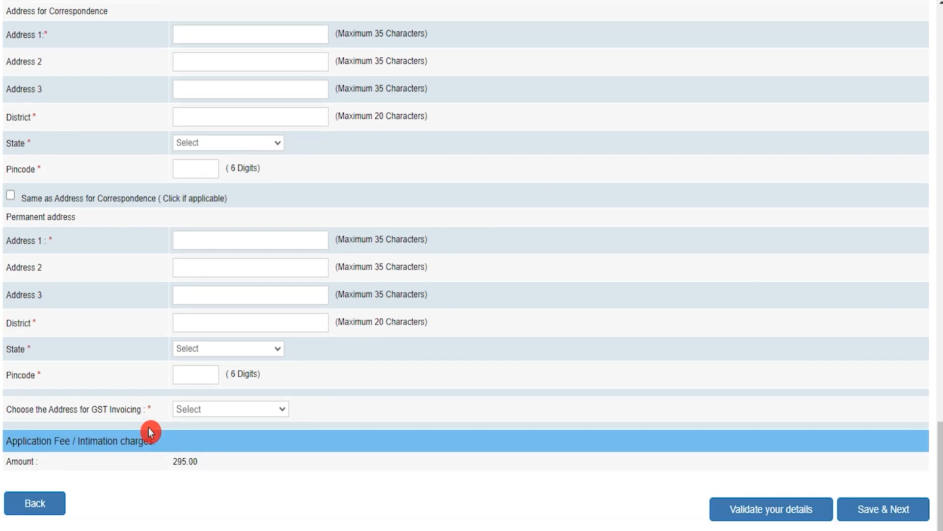
pyautogui.click(199, 409)
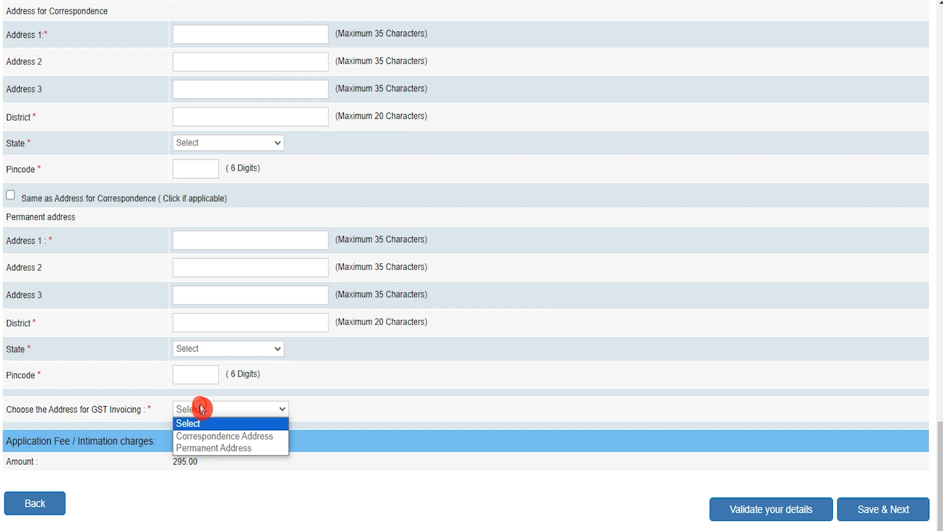
pyautogui.click(208, 437)
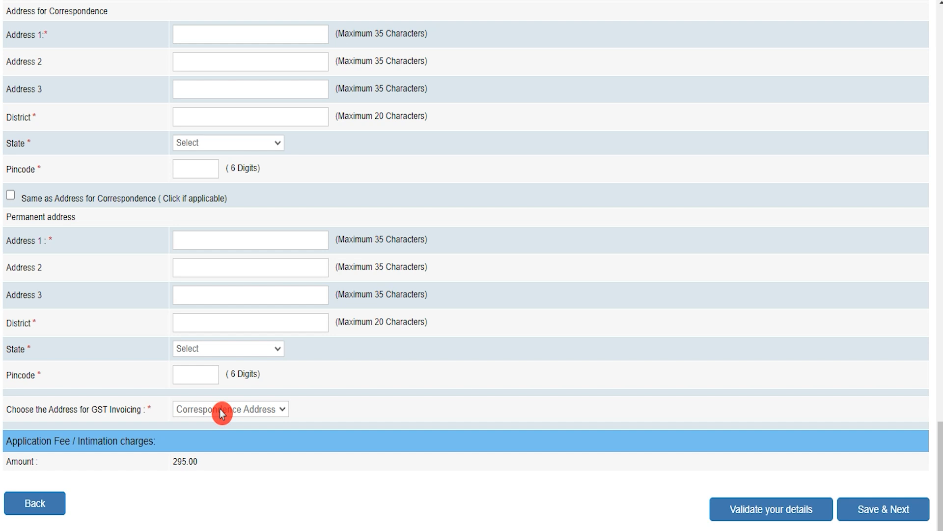
pyautogui.moveTo(42, 467); pyautogui.dragTo(173, 461)
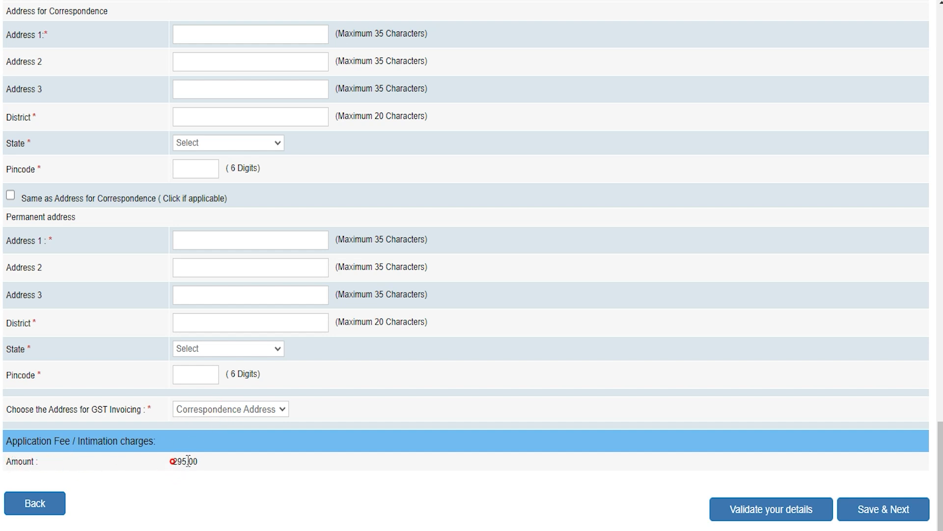
# Highlight the application fee lines for General/OBC and SC/ST candidates.
pyautogui.click(305, 142)
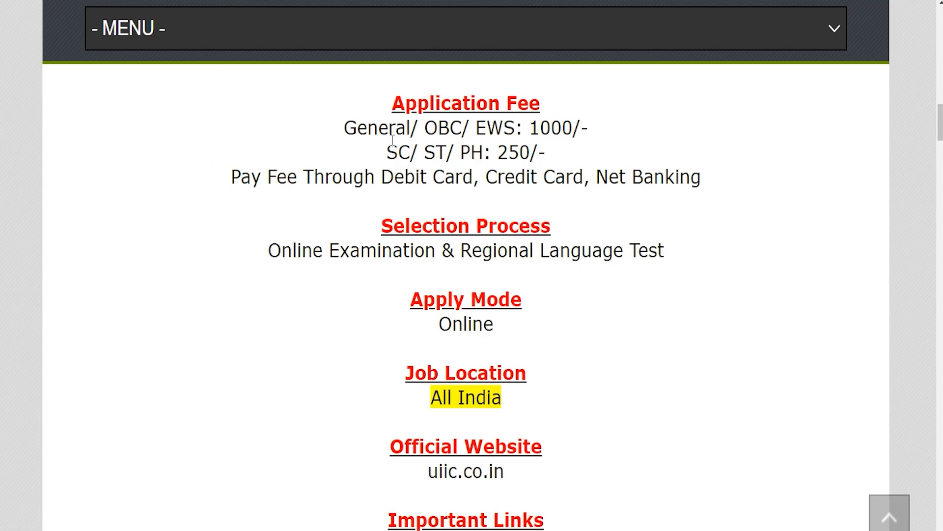
pyautogui.moveTo(366, 123); pyautogui.dragTo(589, 127)
pyautogui.moveTo(389, 152); pyautogui.dragTo(552, 158)
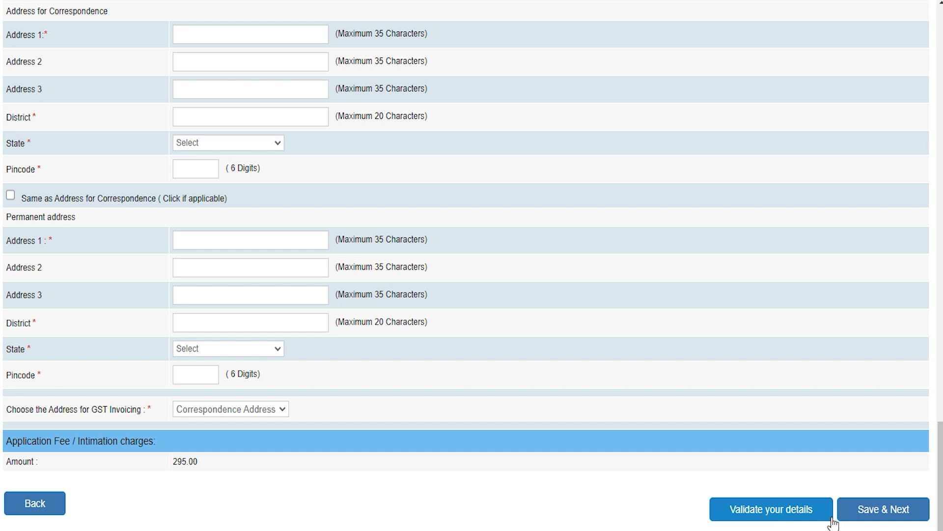
# Save and go to qualifications; set graduation to Arts, passed 01 January 2020.
pyautogui.click(878, 511)
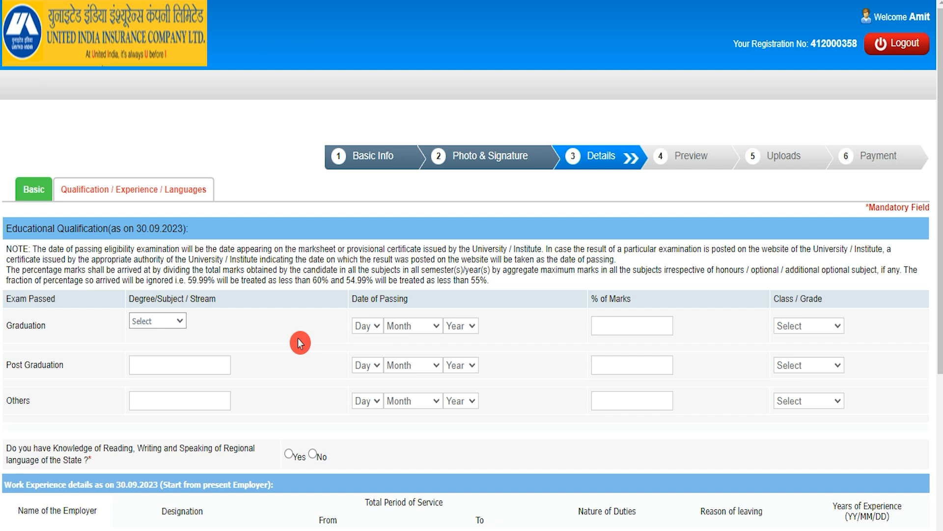
pyautogui.click(10, 325)
pyautogui.click(151, 321)
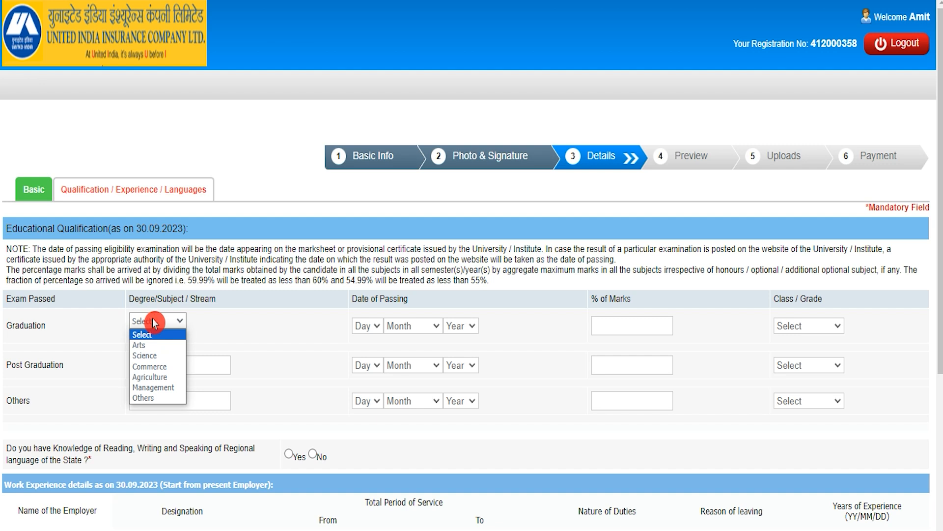
pyautogui.click(140, 345)
pyautogui.click(372, 325)
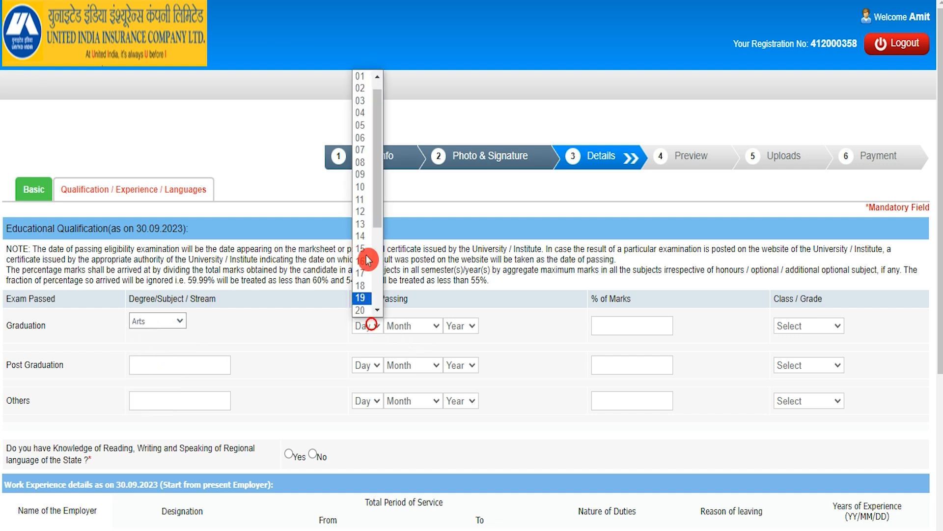
pyautogui.click(366, 85)
pyautogui.click(413, 326)
pyautogui.click(415, 351)
pyautogui.click(457, 326)
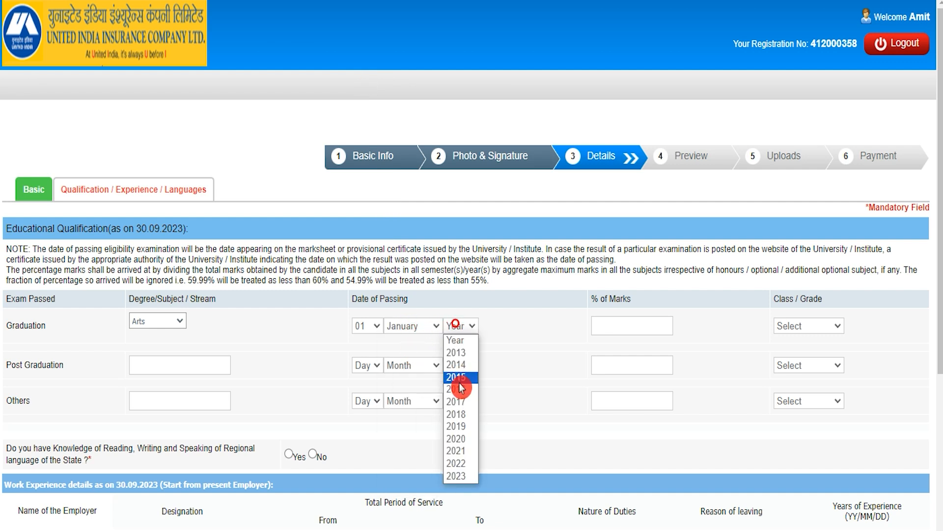
pyautogui.click(457, 439)
# Enter 80 as graduation % of Marks and select First Class.
pyautogui.click(637, 325)
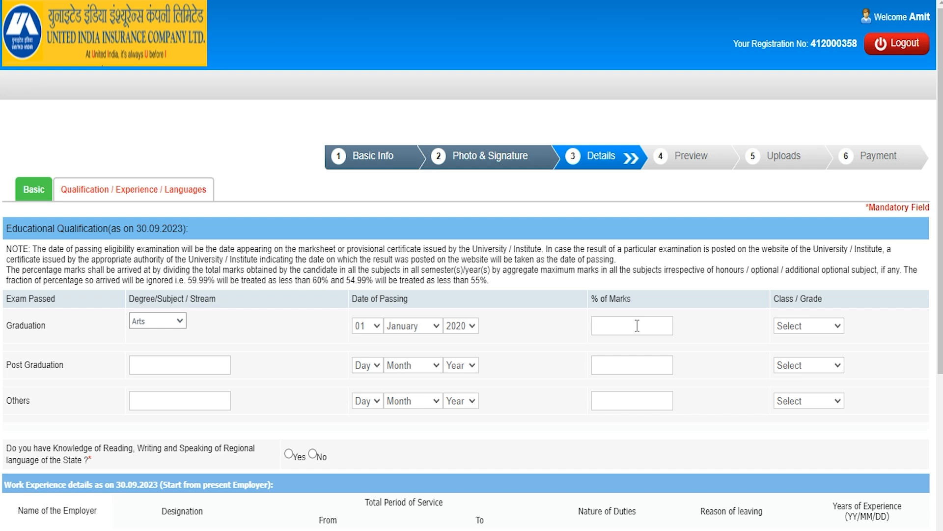
pyautogui.write('80')
pyautogui.click(803, 325)
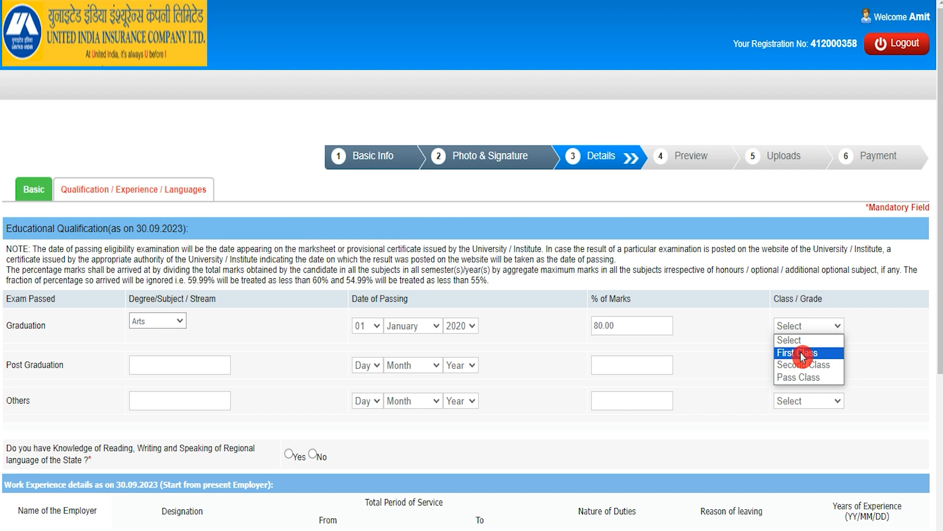
pyautogui.click(800, 352)
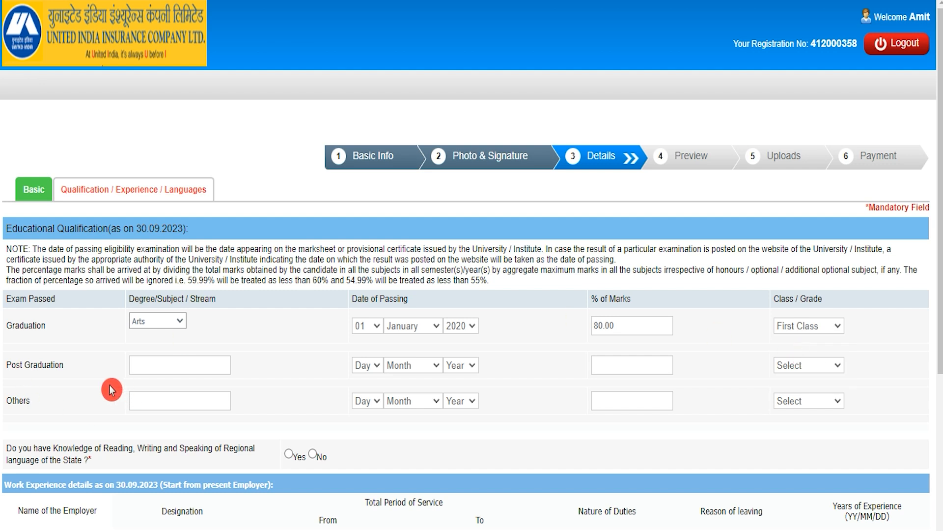
pyautogui.click(8, 366)
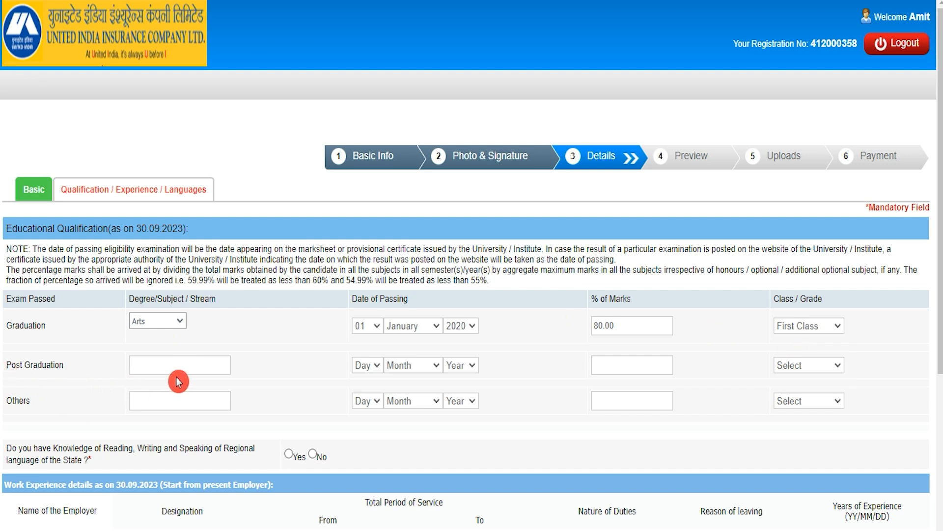
pyautogui.click(12, 400)
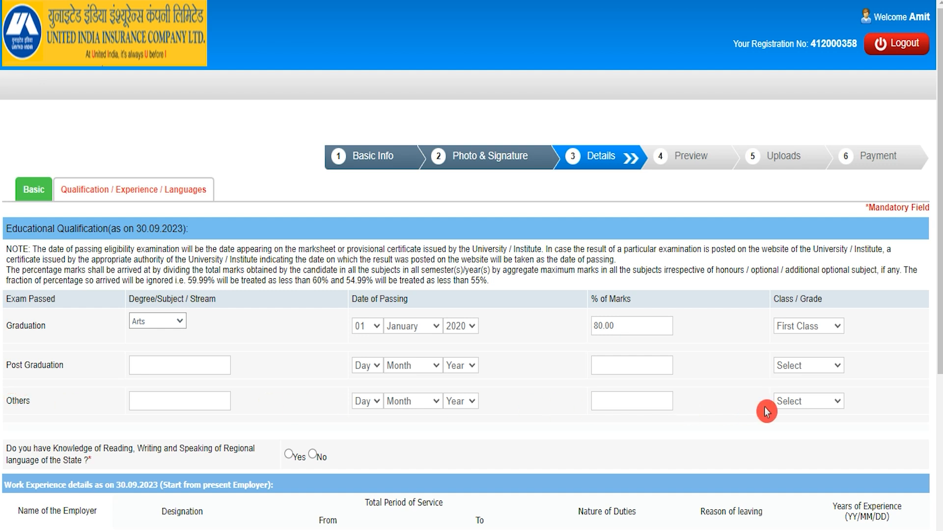
# Answer Yes to reading, writing and speaking the state's regional language.
pyautogui.scroll(-3, 211, 358)
pyautogui.click(10, 295)
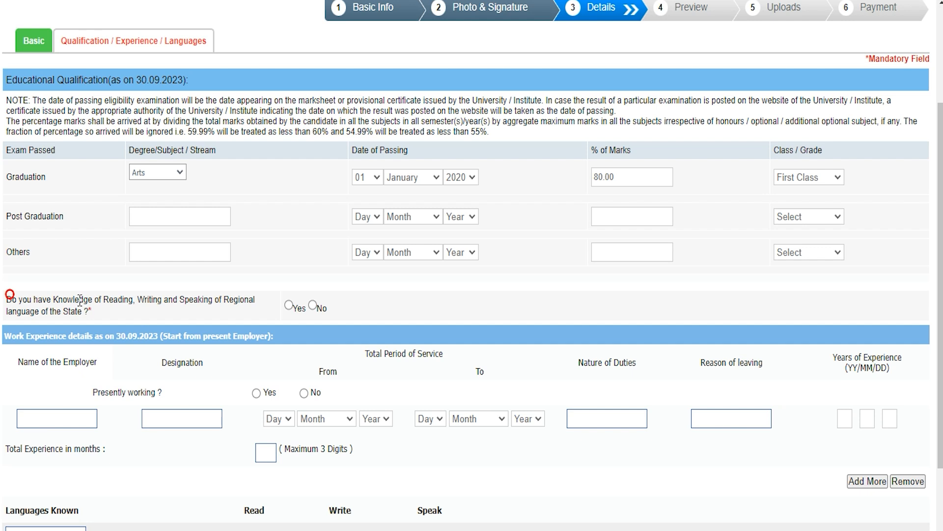
pyautogui.click(155, 304)
pyautogui.click(291, 308)
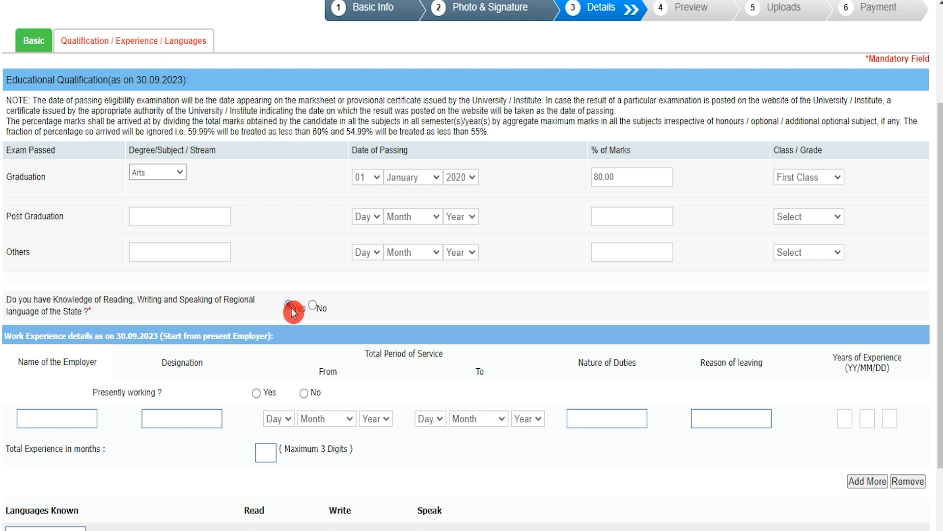
# Leave the work experience employer, designation, dates and reason for leaving blank.
pyautogui.scroll(-2, 293, 313)
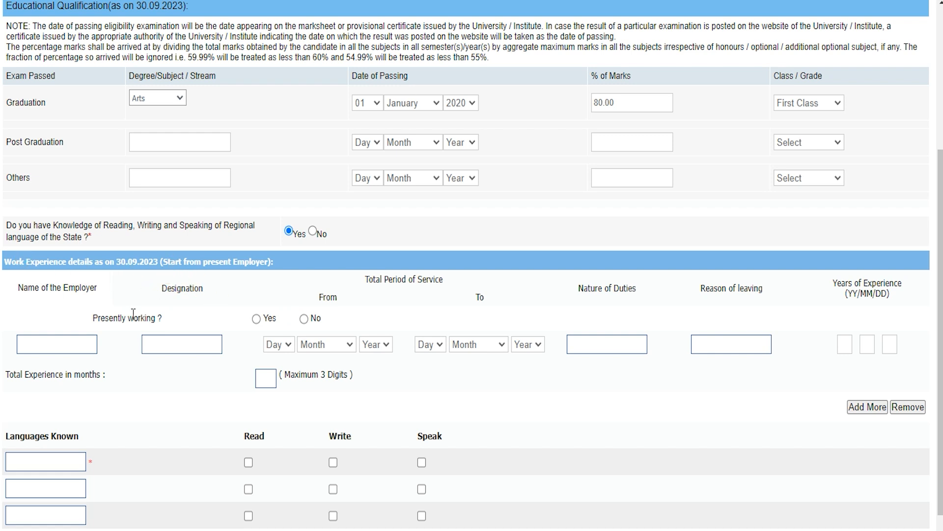
pyautogui.click(63, 345)
pyautogui.click(160, 349)
pyautogui.click(285, 345)
pyautogui.click(318, 346)
pyautogui.click(373, 345)
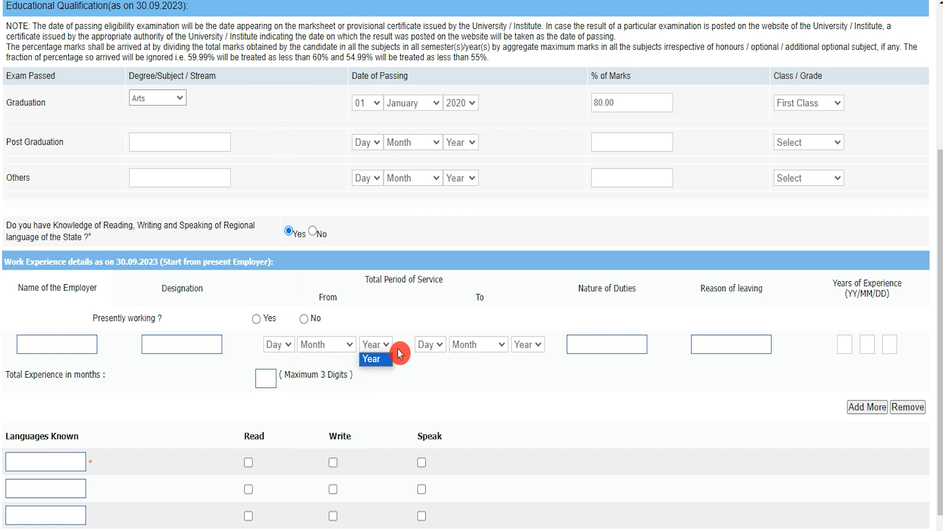
pyautogui.click(429, 345)
pyautogui.click(466, 345)
pyautogui.click(518, 346)
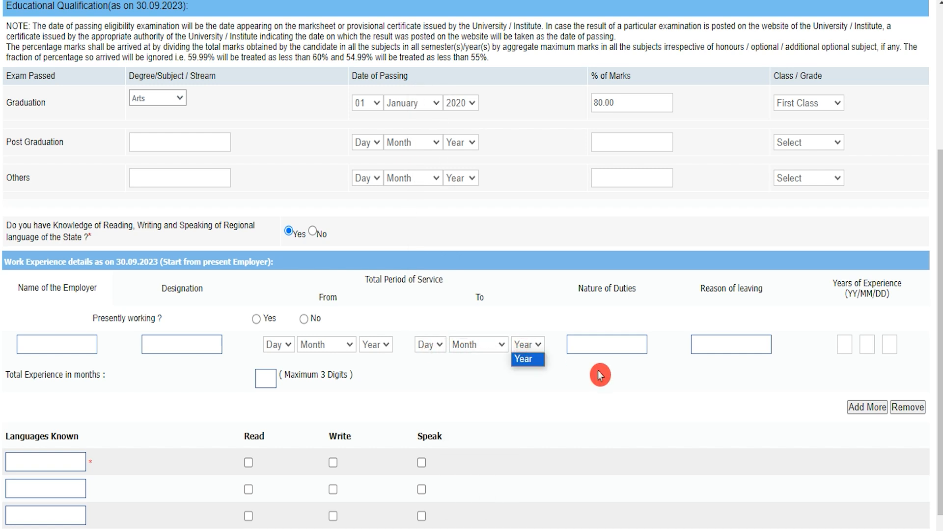
pyautogui.click(706, 382)
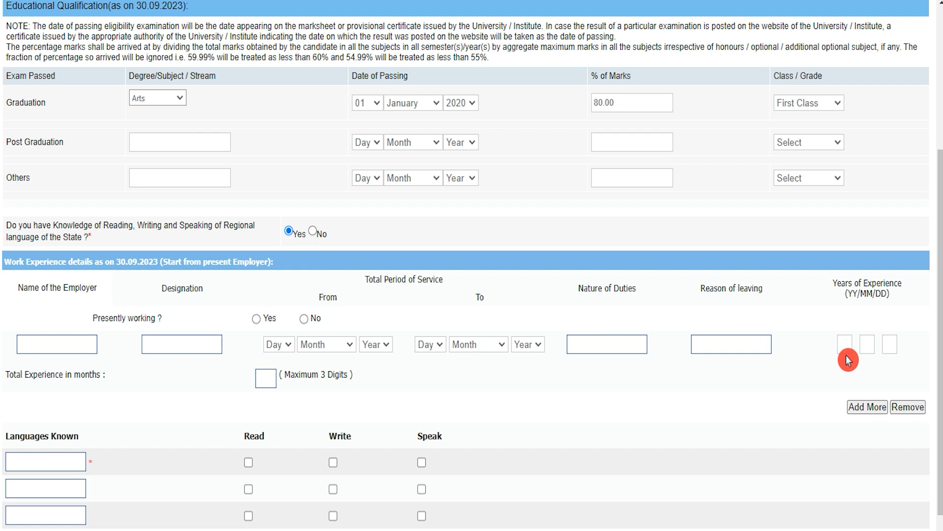
pyautogui.click(581, 287)
pyautogui.click(610, 335)
pyautogui.click(727, 289)
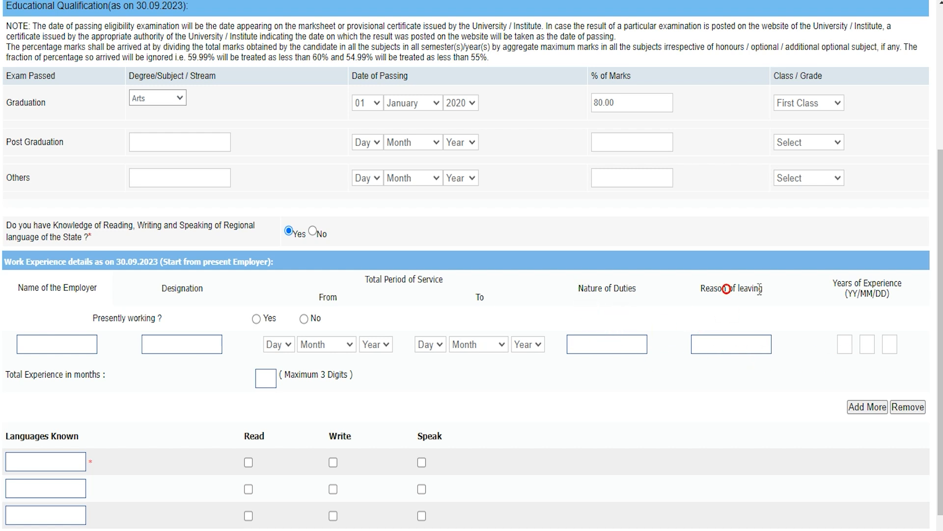
pyautogui.click(731, 343)
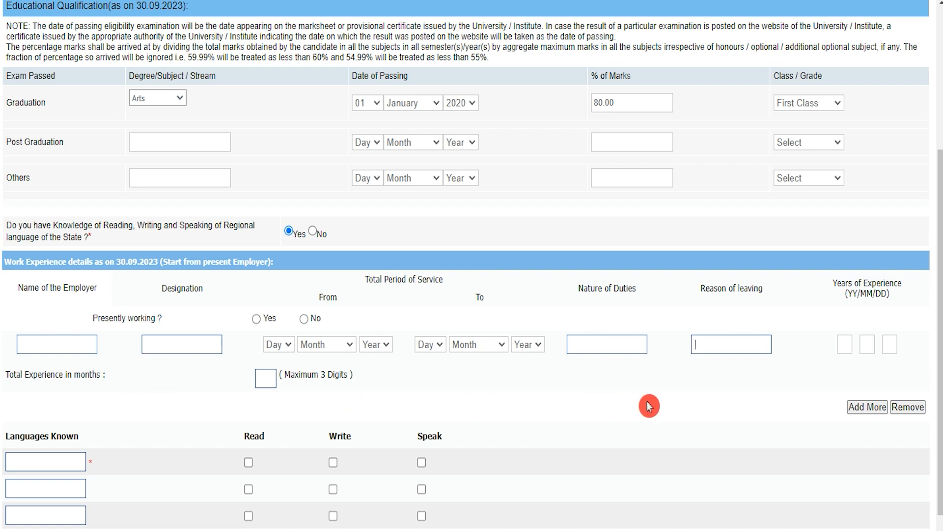
pyautogui.scroll(-2, 265, 388)
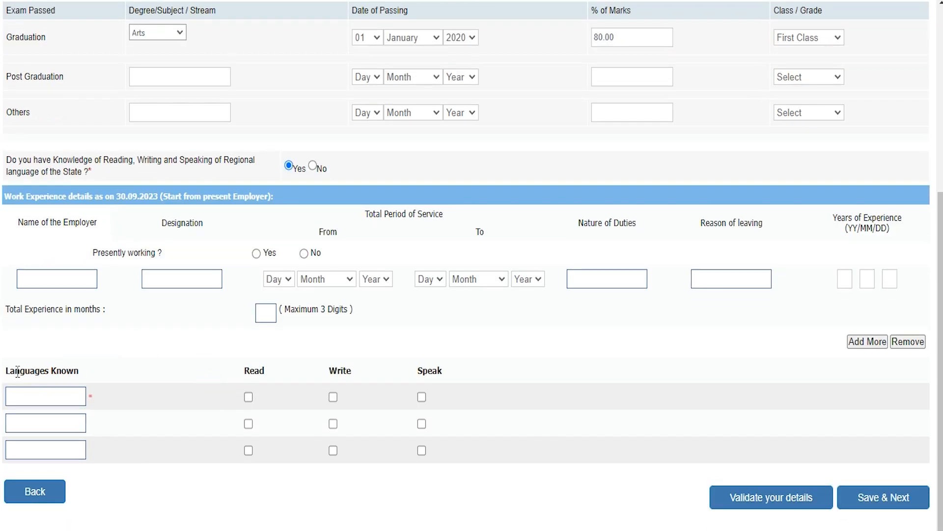
# Add Hindi as the first known language, marked read, write and speak.
pyautogui.click(46, 396)
pyautogui.click(44, 396)
pyautogui.write('Hindi')
pyautogui.click(248, 397)
pyautogui.click(332, 397)
pyautogui.click(420, 398)
# Save the details with Save & Next to reach the application preview.
pyautogui.click(13, 422)
pyautogui.click(15, 422)
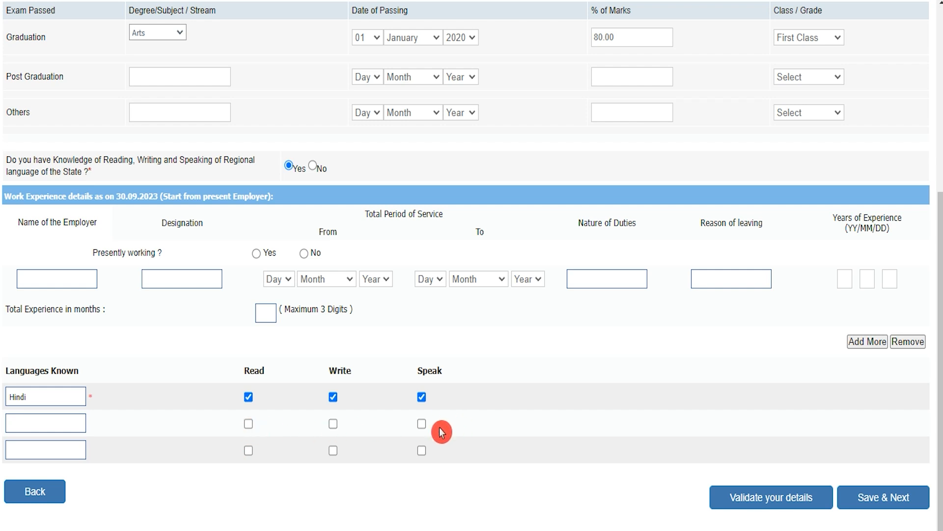
pyautogui.scroll(6, 442, 432)
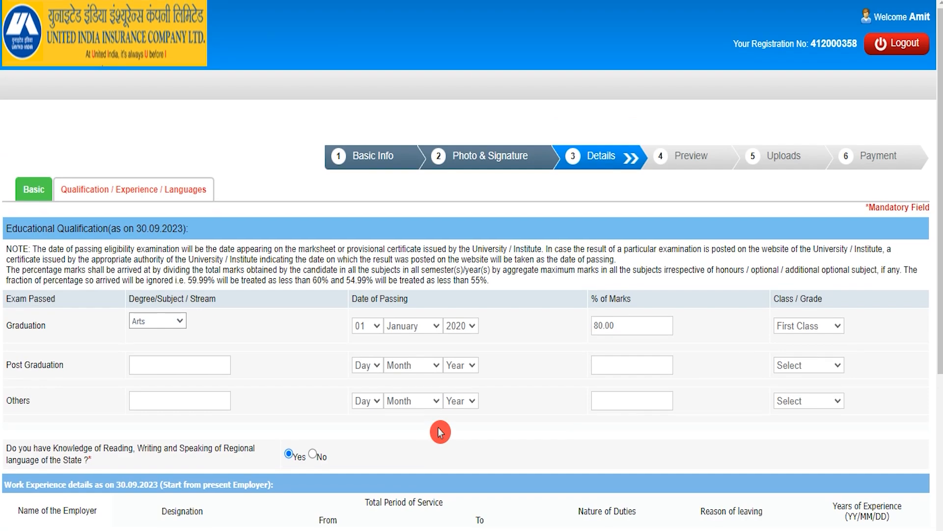
pyautogui.scroll(-6, 440, 432)
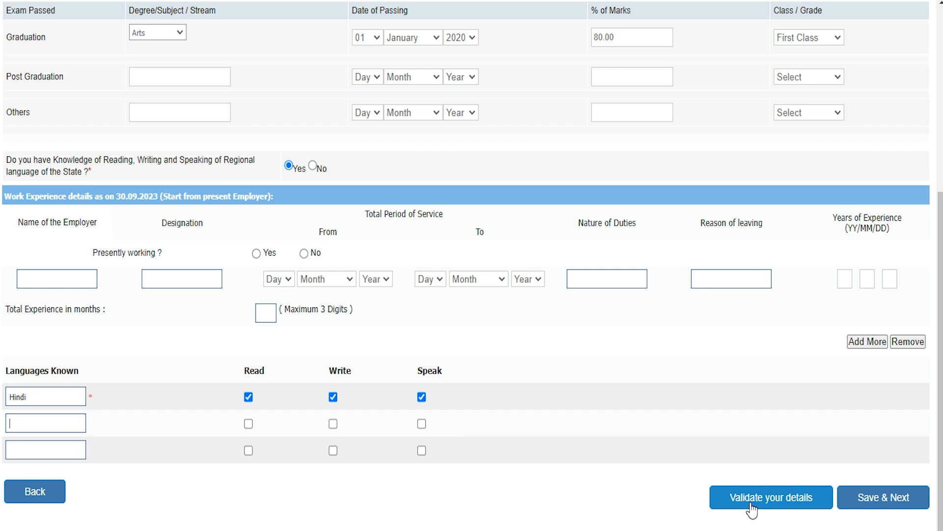
pyautogui.click(882, 498)
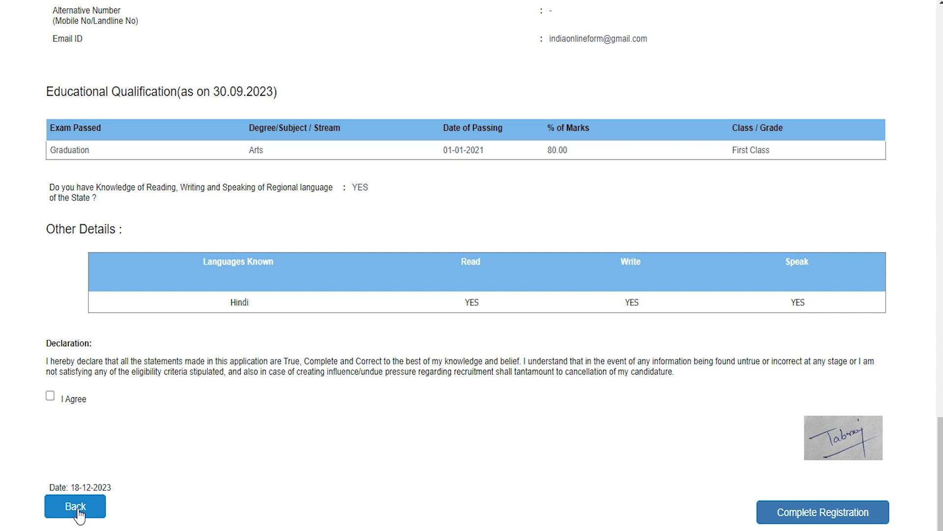
# Tick I Agree on the Declaration and complete the registration.
pyautogui.moveTo(80, 343); pyautogui.dragTo(55, 343)
pyautogui.click(44, 396)
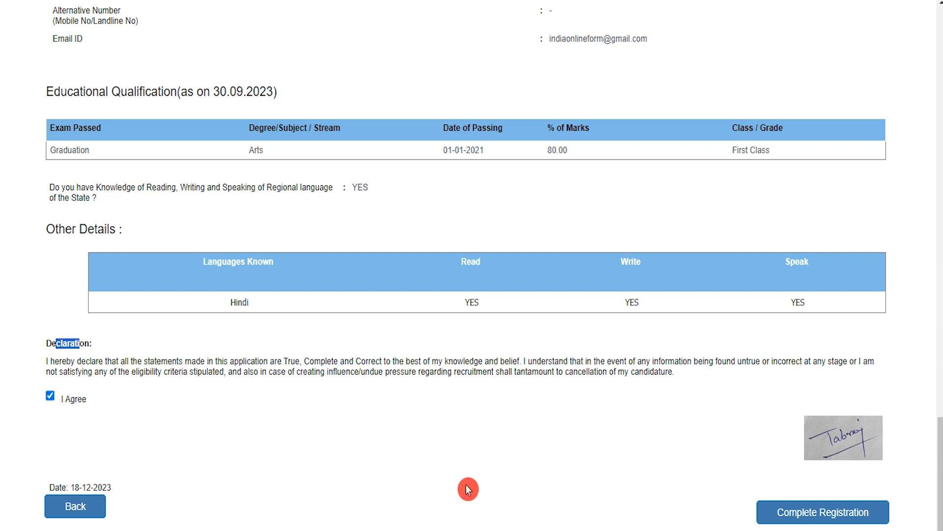
pyautogui.click(836, 516)
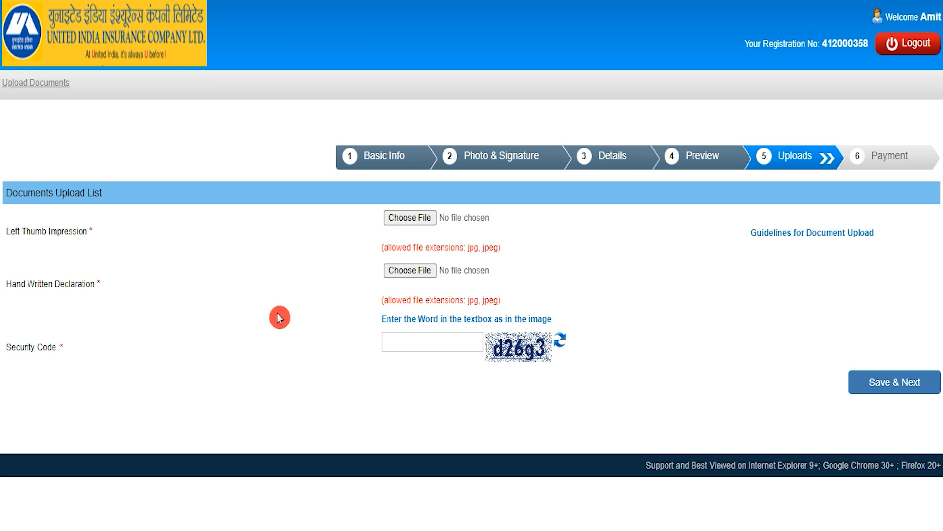
# Check the upload guidelines (thumb 20–50 KB, declaration jpg), then choose the left thumb file.
pyautogui.moveTo(6, 230); pyautogui.dragTo(68, 232)
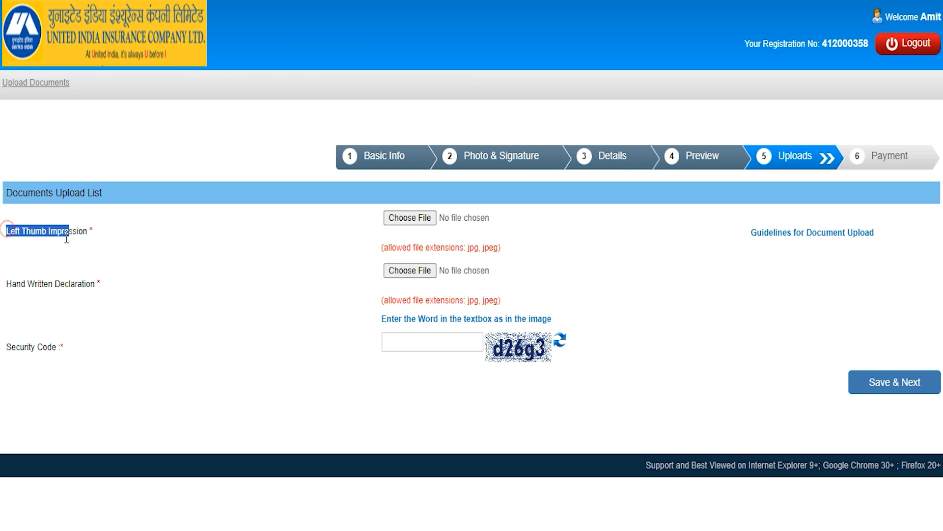
pyautogui.moveTo(13, 282); pyautogui.dragTo(85, 287)
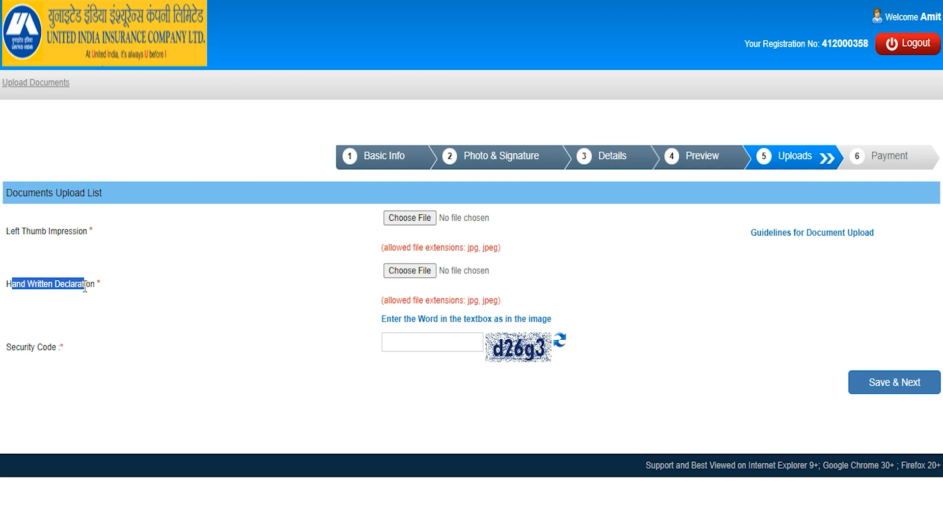
pyautogui.click(841, 239)
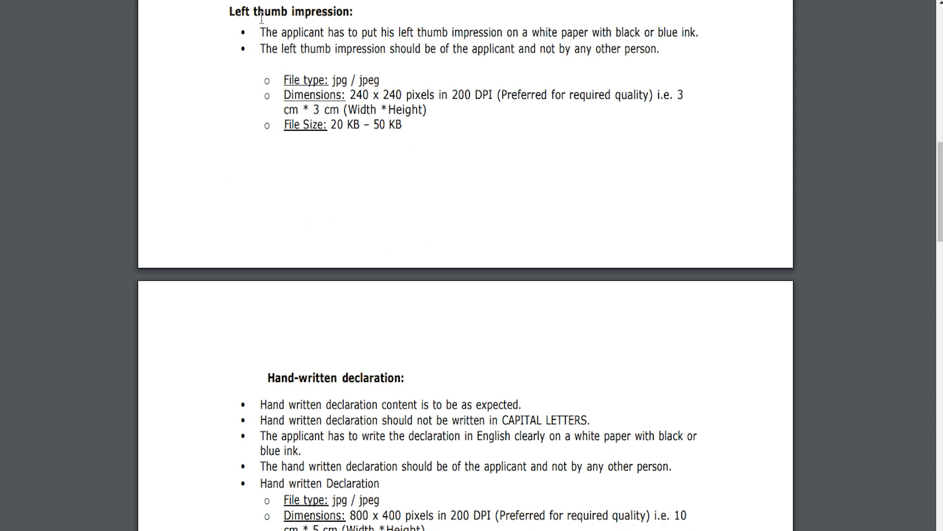
pyautogui.moveTo(232, 14); pyautogui.dragTo(336, 14)
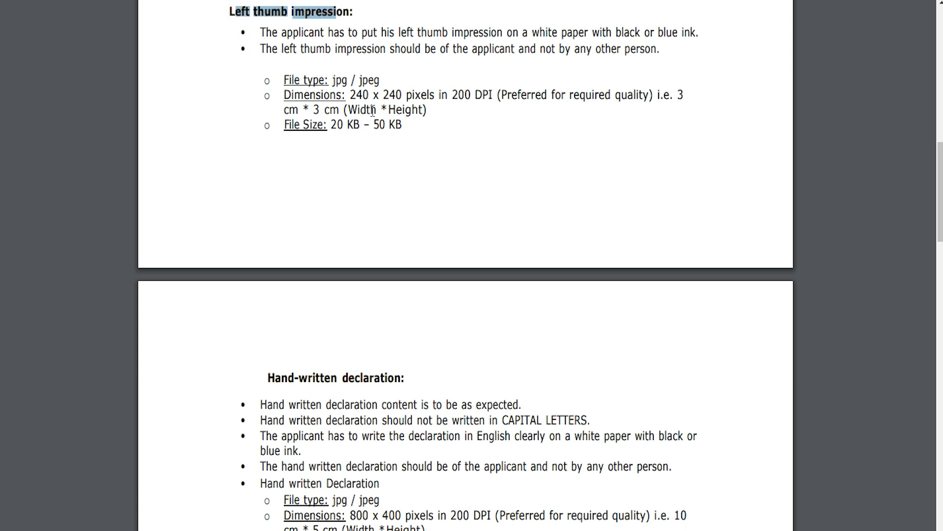
pyautogui.moveTo(331, 124); pyautogui.dragTo(398, 124)
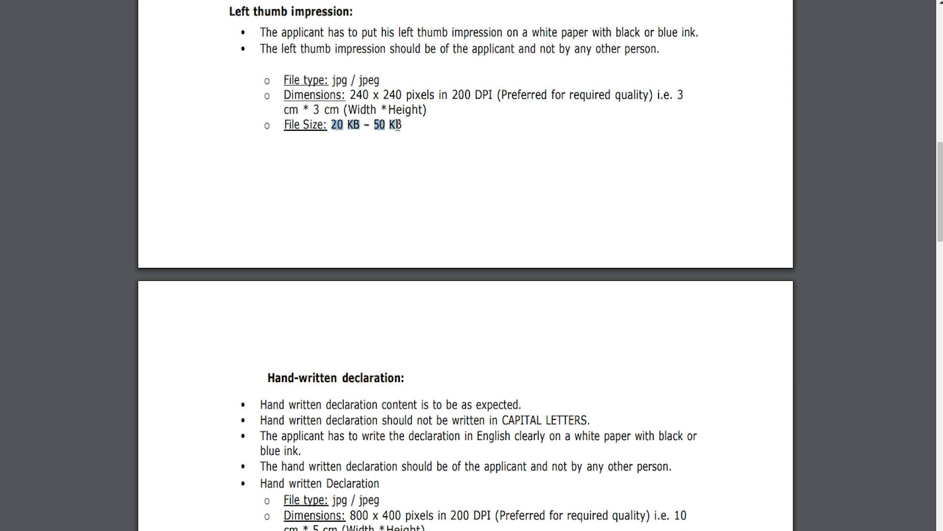
pyautogui.moveTo(279, 378); pyautogui.dragTo(352, 379)
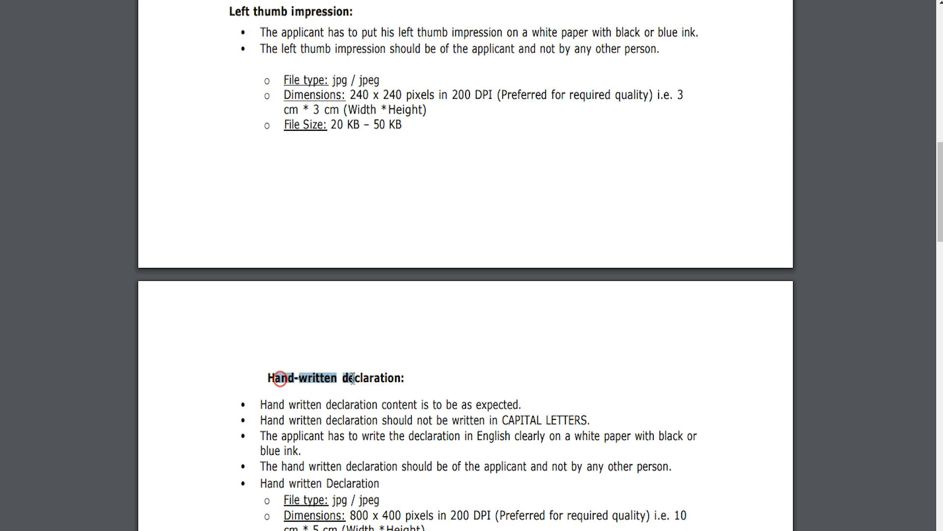
pyautogui.click(355, 378)
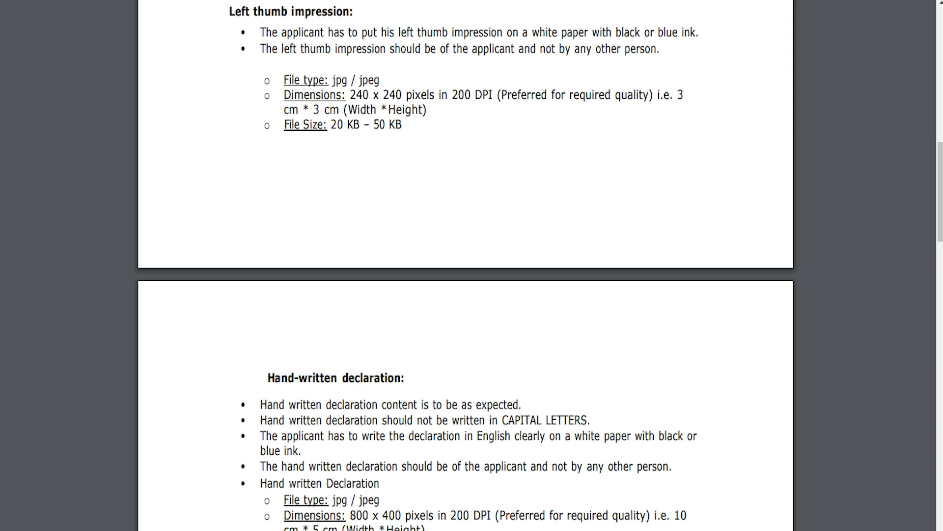
pyautogui.moveTo(332, 500); pyautogui.dragTo(380, 500)
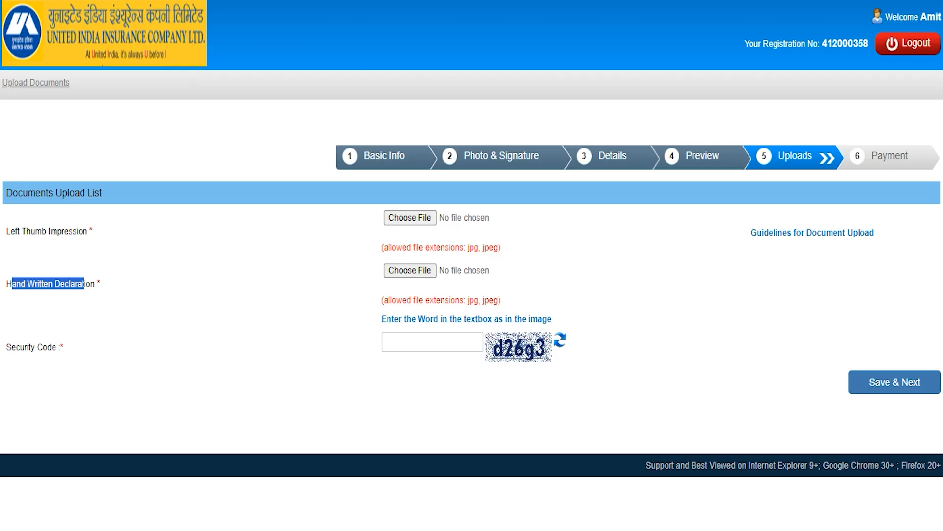
pyautogui.click(411, 221)
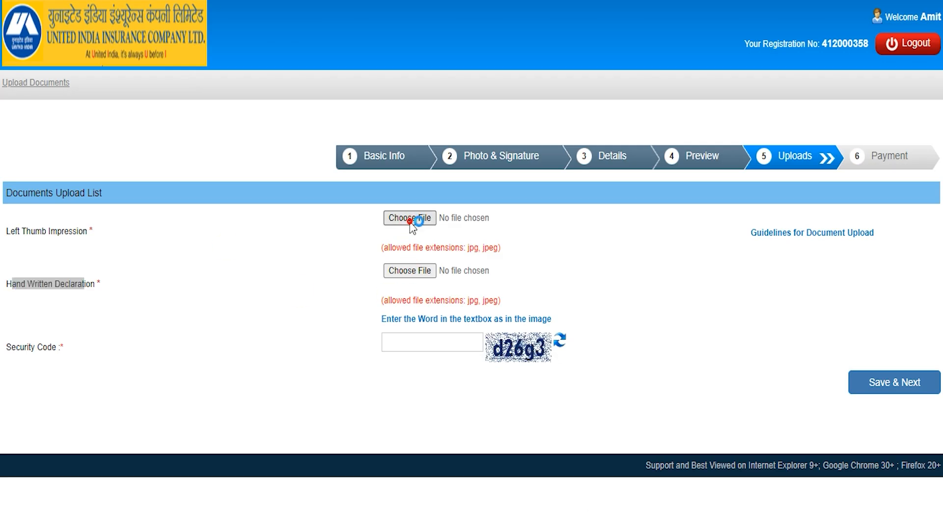
# Upload 49kb.jpg as the left thumb impression, accept its preview, and start the security code.
pyautogui.scroll(-5, 412, 265)
pyautogui.scroll(5, 412, 265)
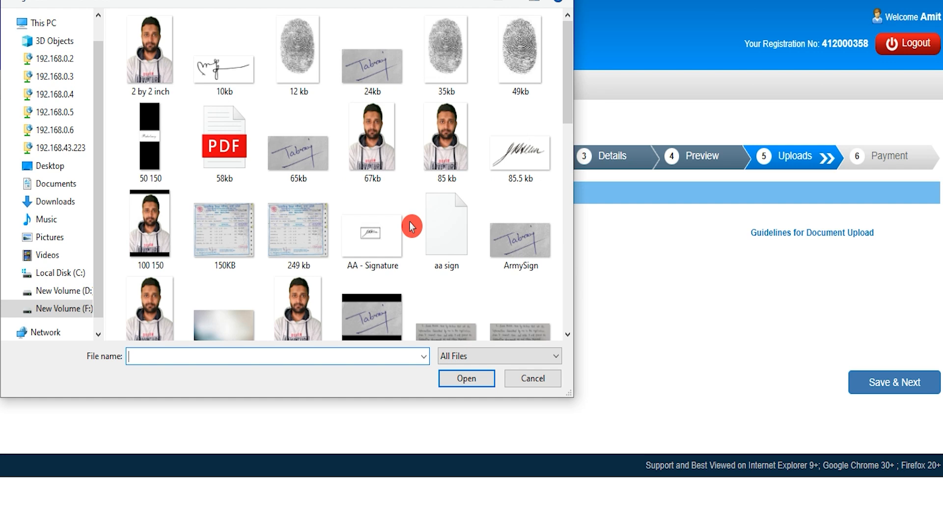
pyautogui.click(518, 34)
pyautogui.doubleClick(508, 52)
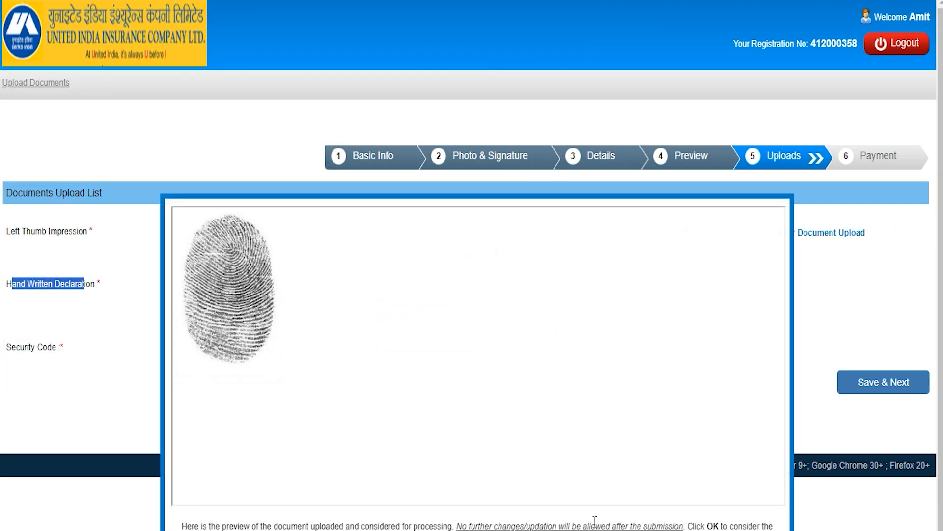
pyautogui.click(472, 530)
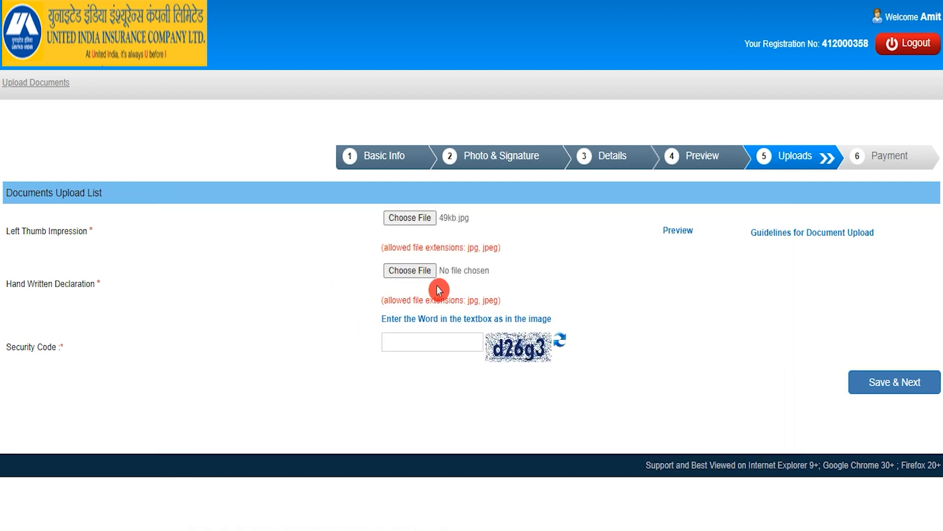
pyautogui.click(407, 339)
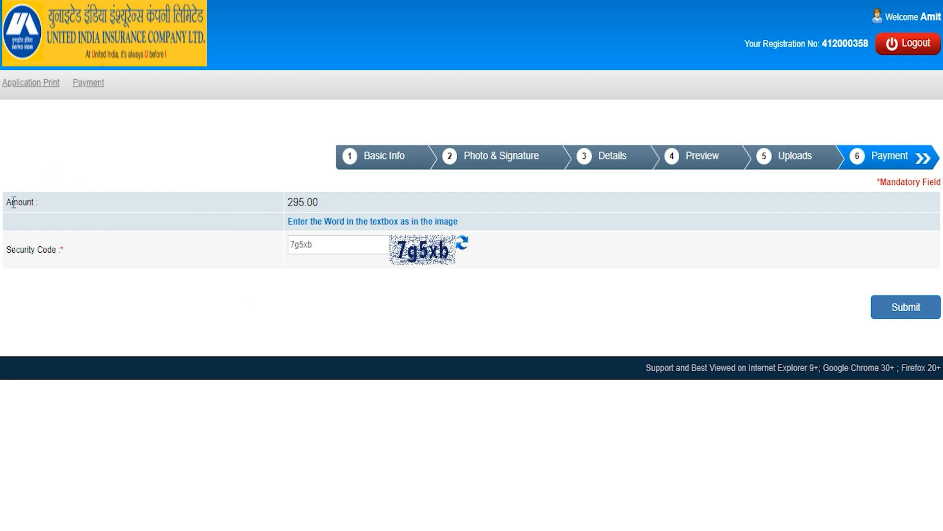
# Enter the security code, then submit the 295.00 payment and confirm with OK.
pyautogui.click(298, 203)
pyautogui.click(335, 247)
pyautogui.click(927, 310)
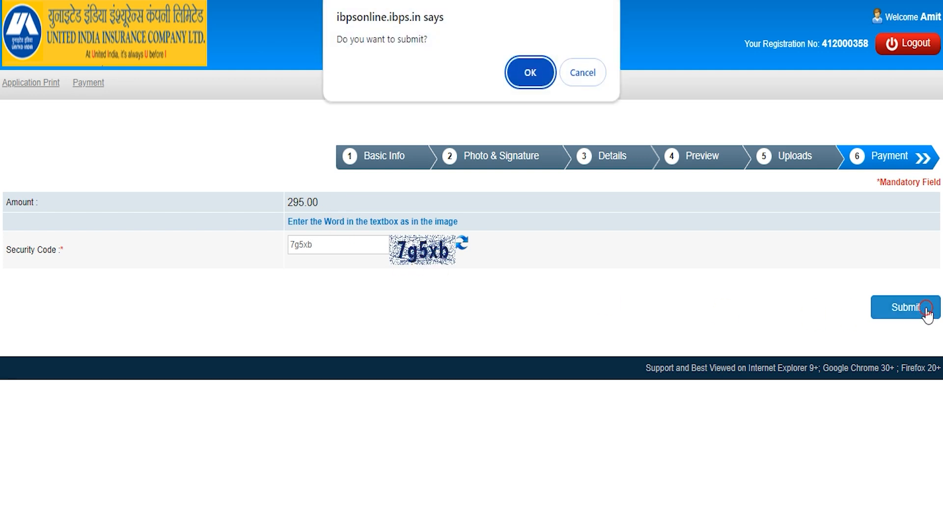
pyautogui.click(511, 72)
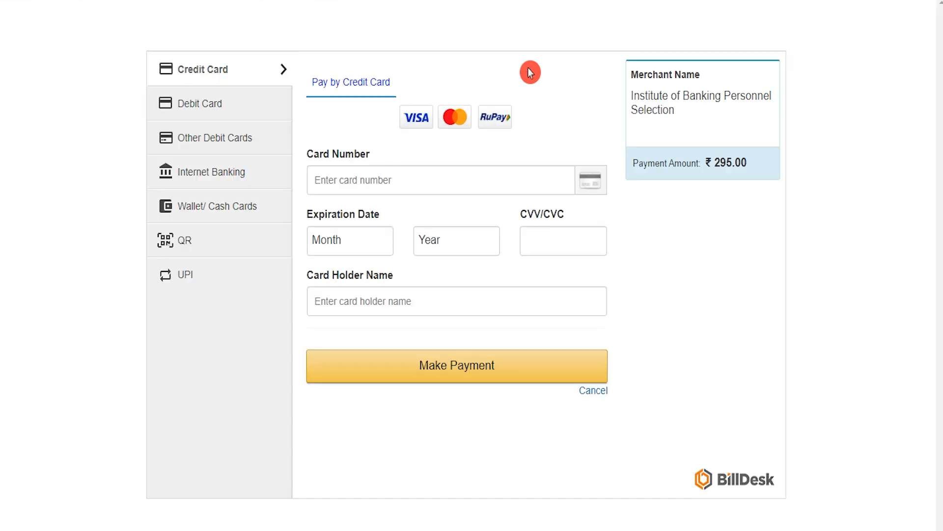
# Pay by debit card: enter the card number and set expiry 01 (Jan)/2032.
pyautogui.click(210, 101)
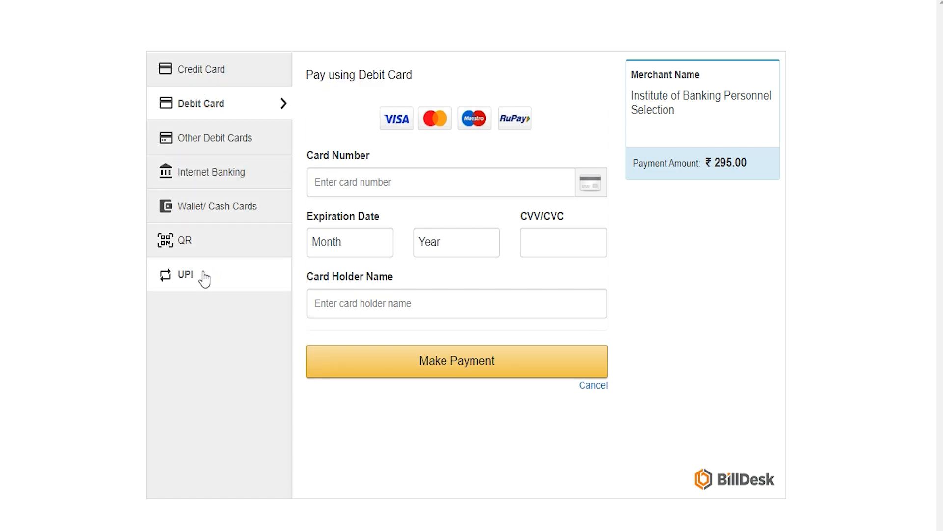
pyautogui.click(219, 105)
pyautogui.click(385, 187)
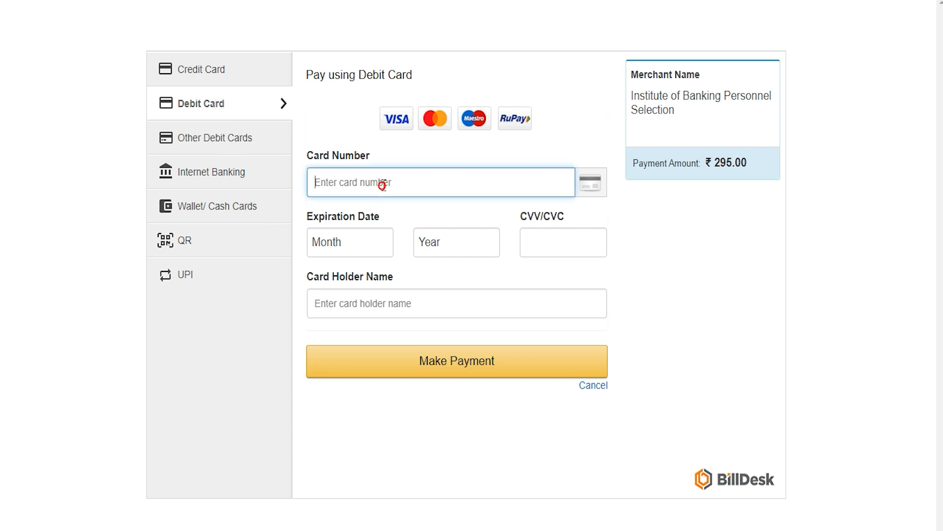
pyautogui.click(362, 233)
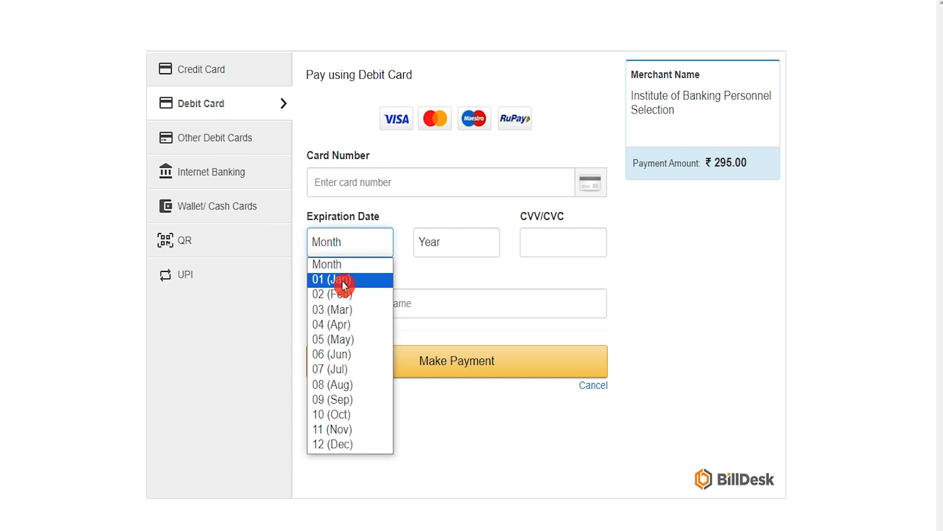
pyautogui.click(376, 276)
pyautogui.click(429, 240)
pyautogui.click(448, 412)
# Enter the card's CVV and the card holder's name.
pyautogui.click(545, 242)
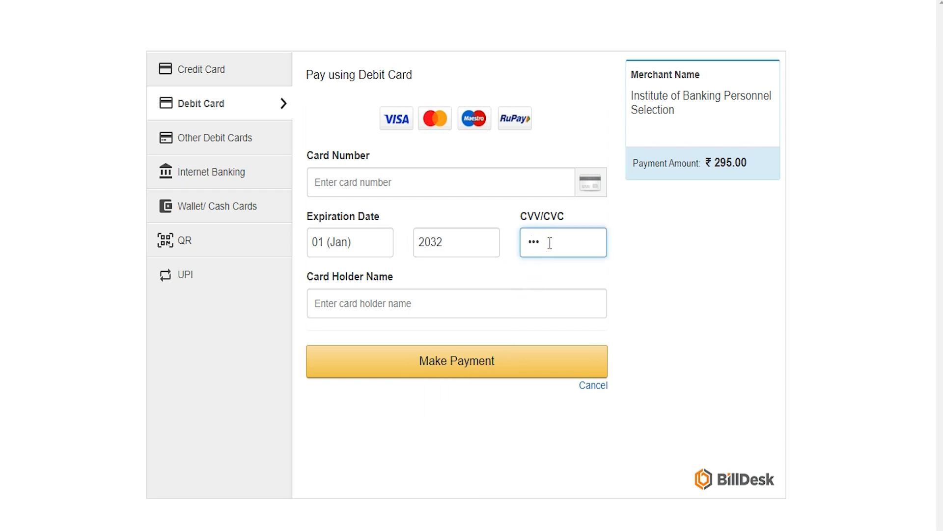
pyautogui.click(434, 307)
pyautogui.write('Amit')
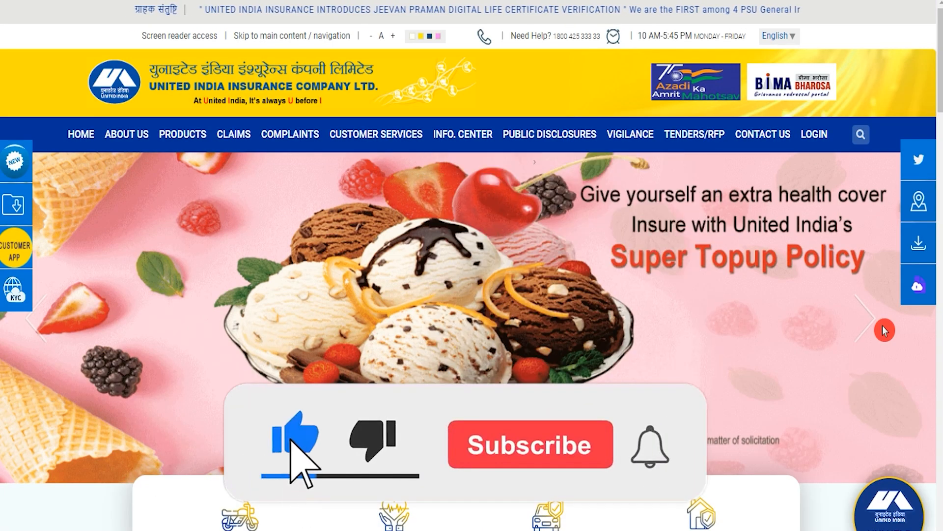
# Advance the uiic.co.in homepage banner through several slides.
pyautogui.click(865, 319)
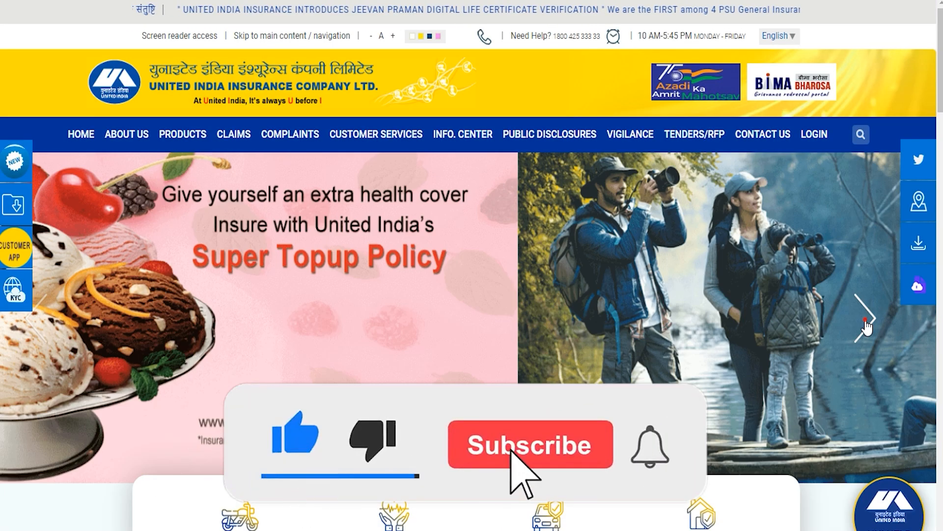
pyautogui.click(865, 320)
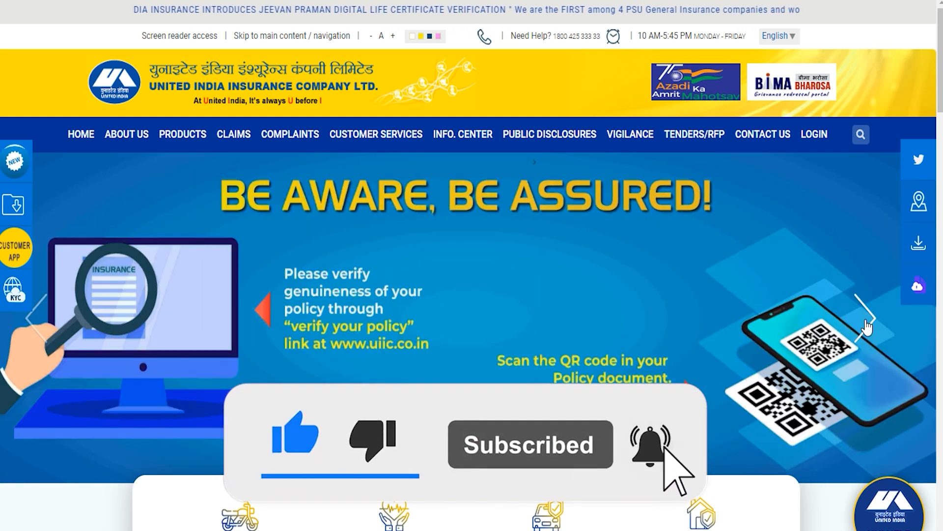
pyautogui.click(865, 320)
pyautogui.click(866, 319)
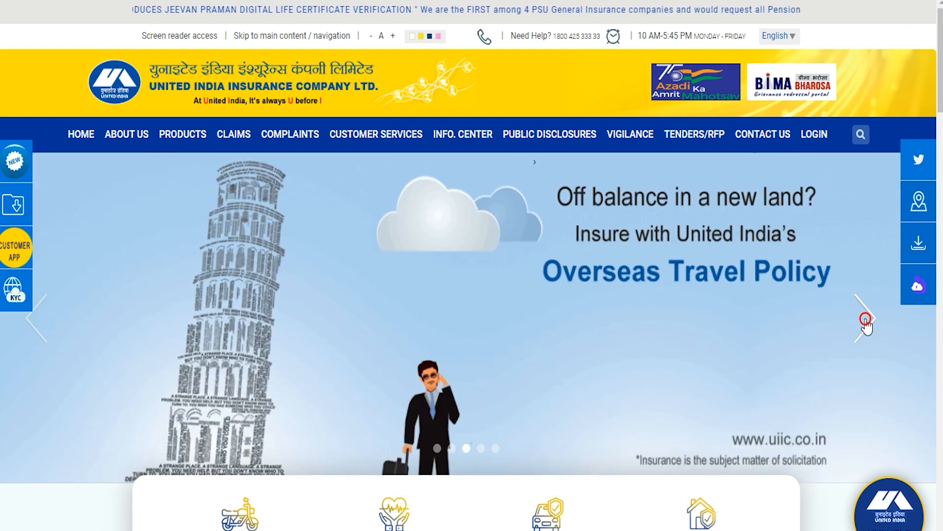